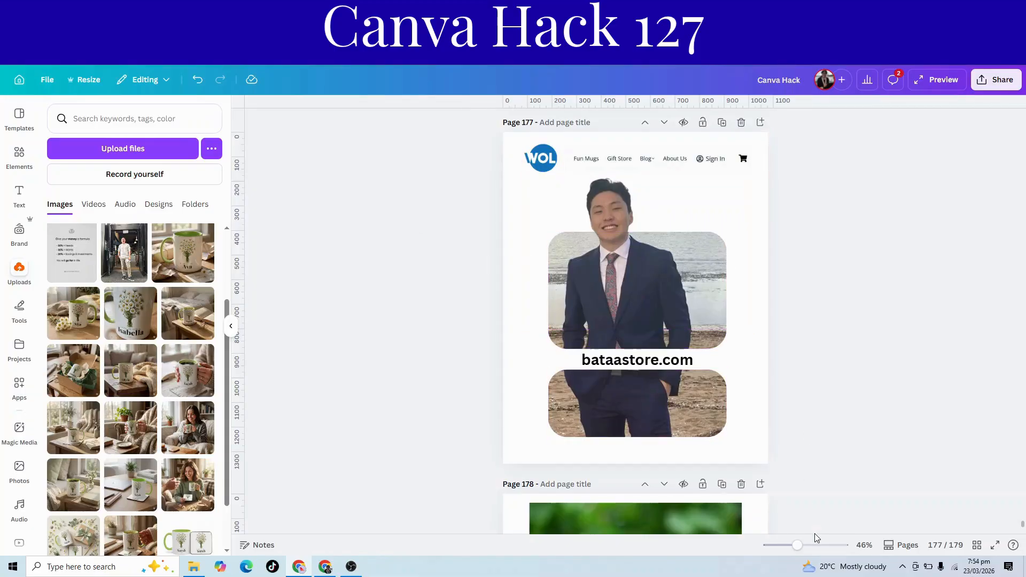
# Shift the two bird visuals on page 178 slightly and play the lower one, which is a video.
pyautogui.scroll(-6, 814, 534)
pyautogui.moveTo(636, 302)
pyautogui.mouseDown()
pyautogui.moveTo(608, 305)
pyautogui.moveTo(629, 306)
pyautogui.mouseUp()
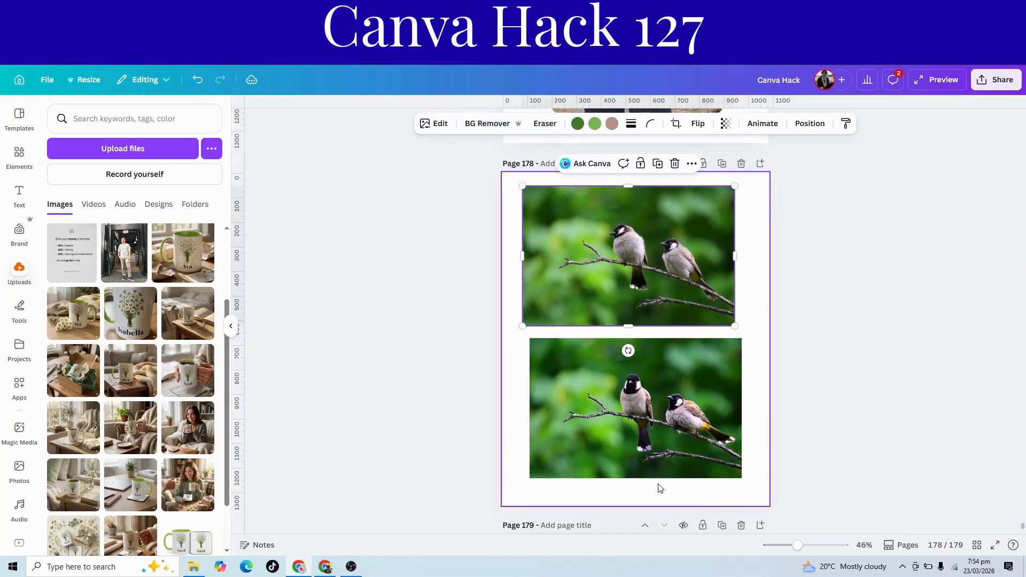
pyautogui.moveTo(654, 441)
pyautogui.mouseDown()
pyautogui.moveTo(626, 441)
pyautogui.moveTo(643, 440)
pyautogui.mouseUp()
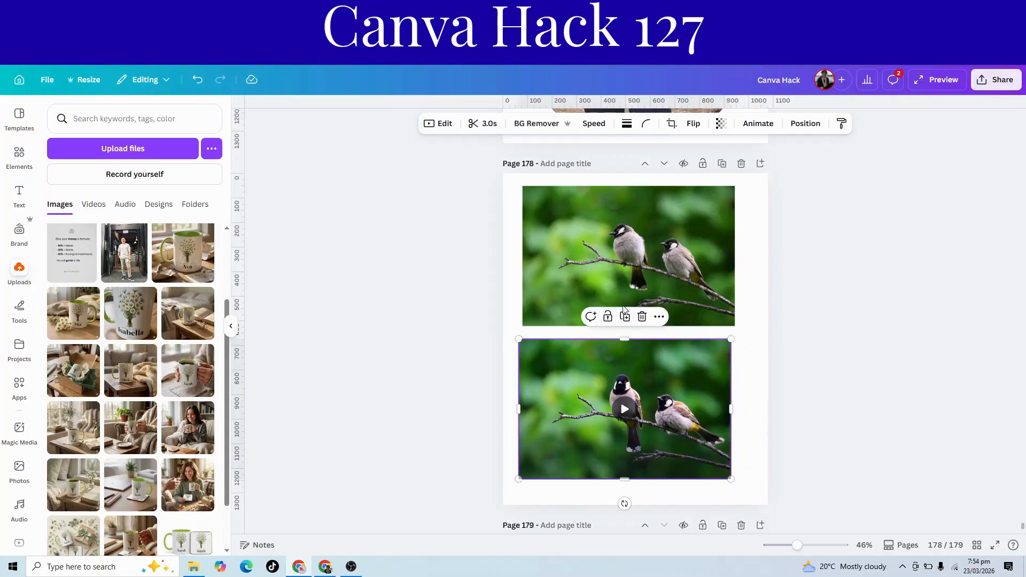
pyautogui.moveTo(637, 284); pyautogui.dragTo(637, 284)
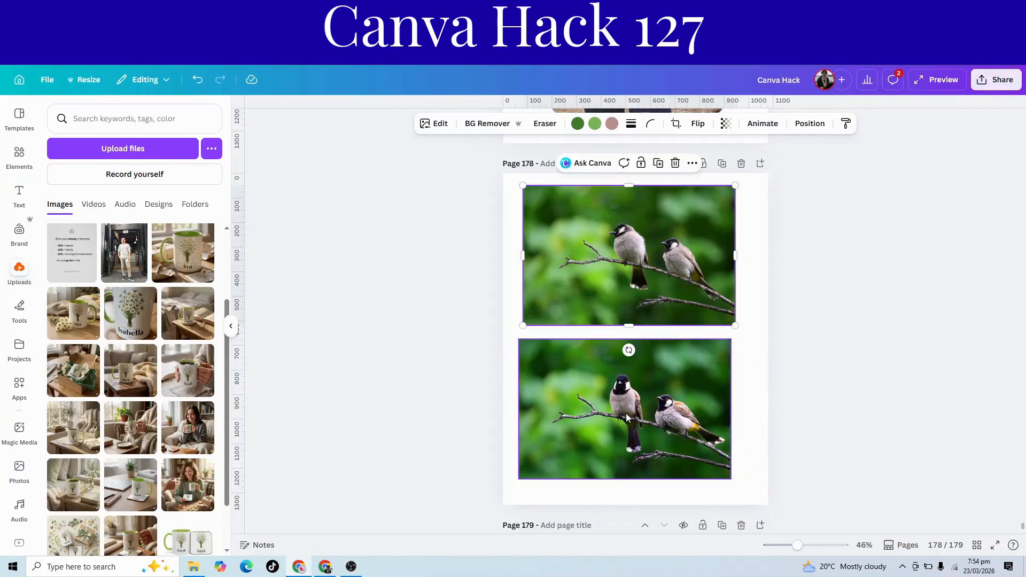
pyautogui.click(627, 417)
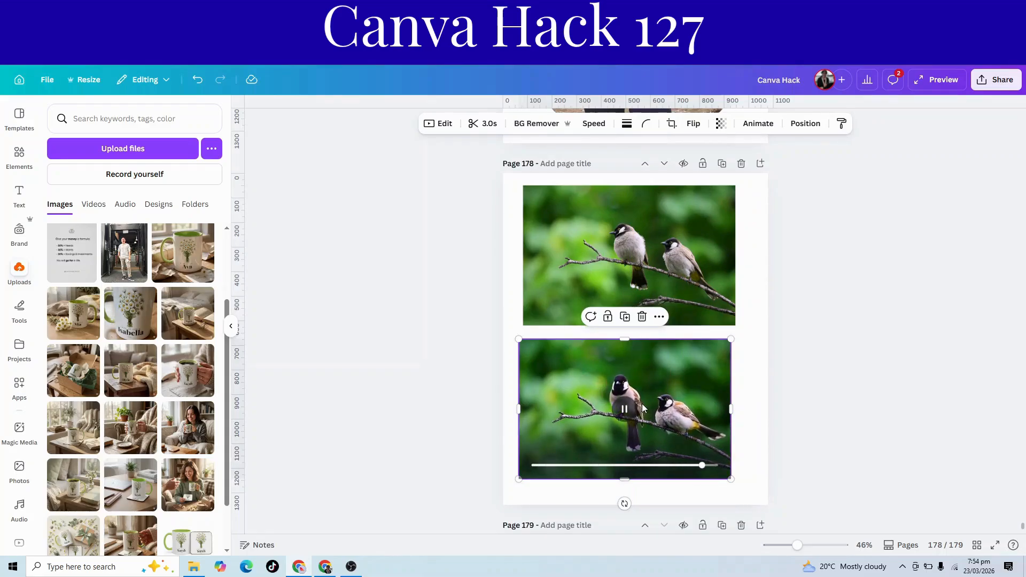
# On page 179, move the mug and its printed daisy bouquet slightly upward and to the right.
pyautogui.scroll(-7, 725, 444)
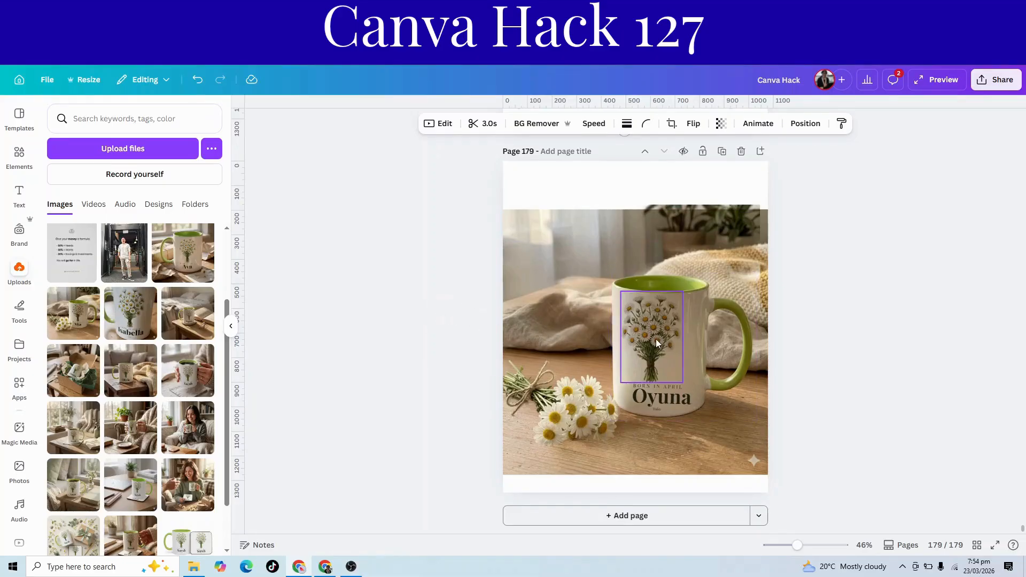
pyautogui.click(706, 328)
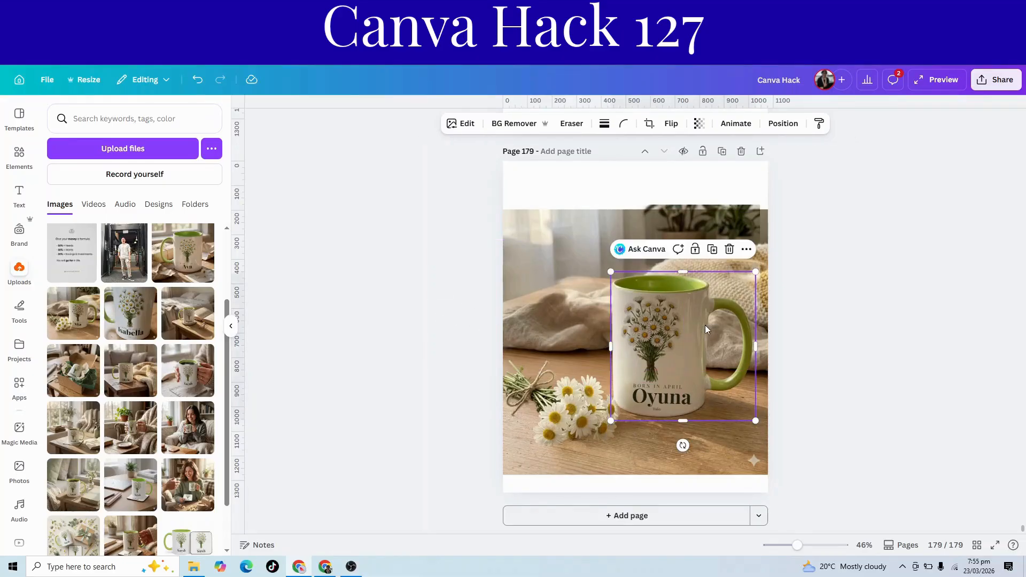
pyautogui.moveTo(706, 329); pyautogui.dragTo(659, 318)
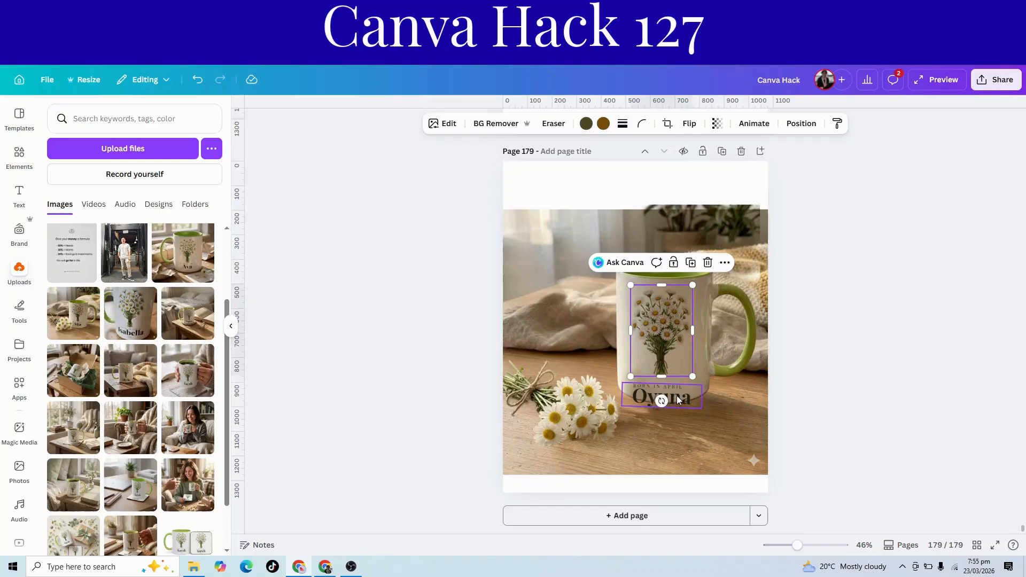
# Replace the name printed on the mug with a different three-letter first name.
pyautogui.click(678, 399)
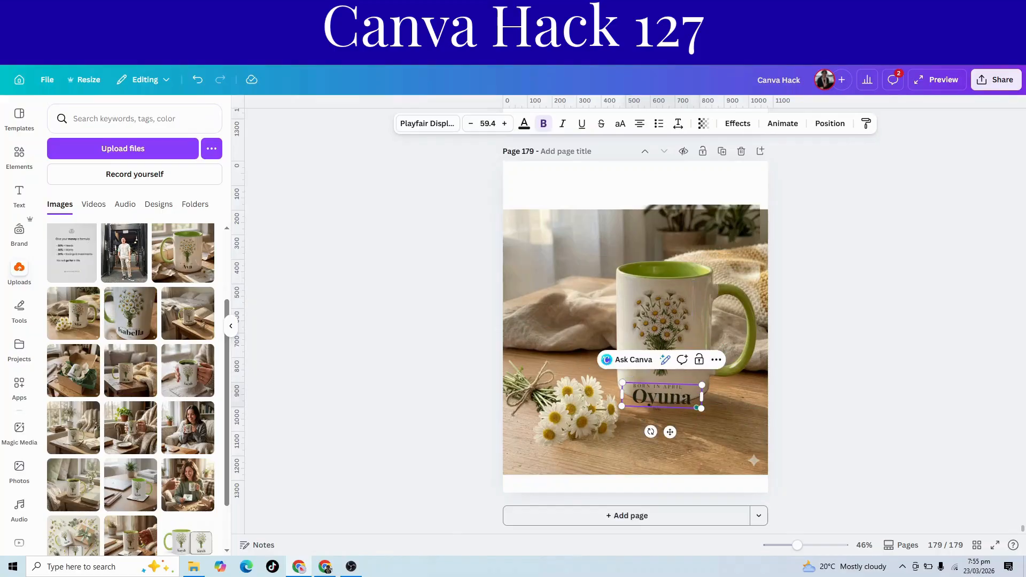
pyautogui.doubleClick(679, 398)
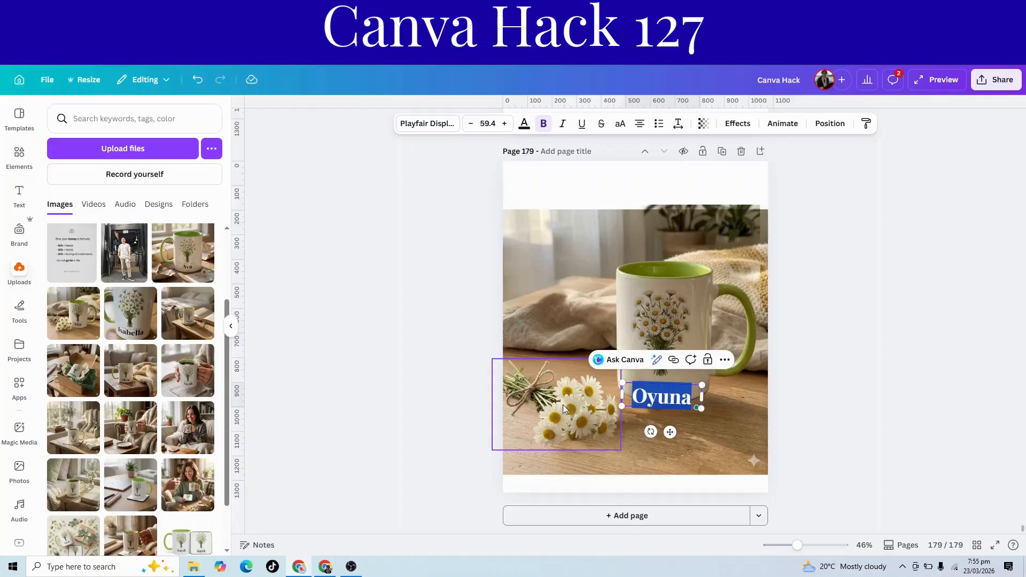
pyautogui.write('May')
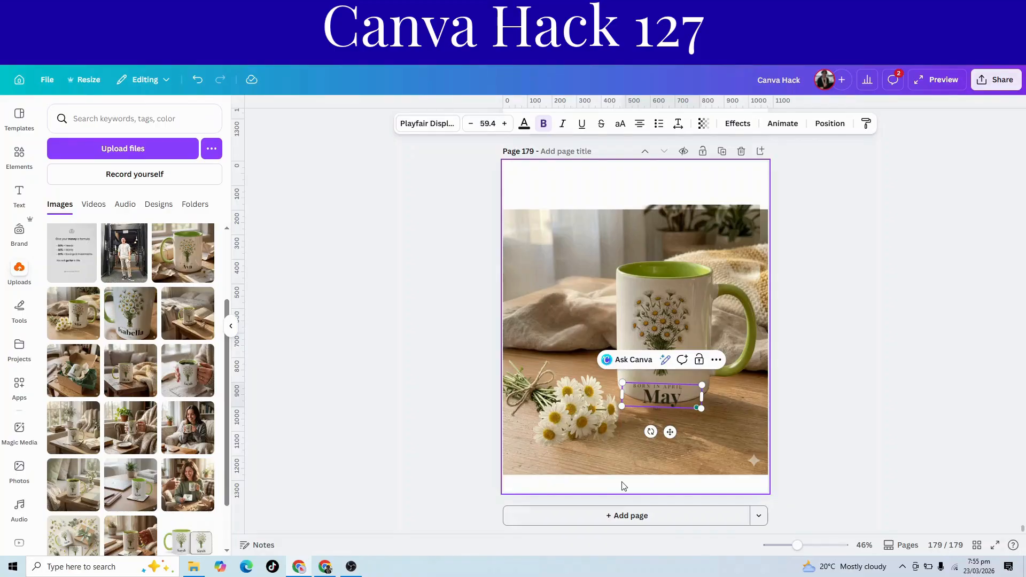
pyautogui.press('BackSpace')
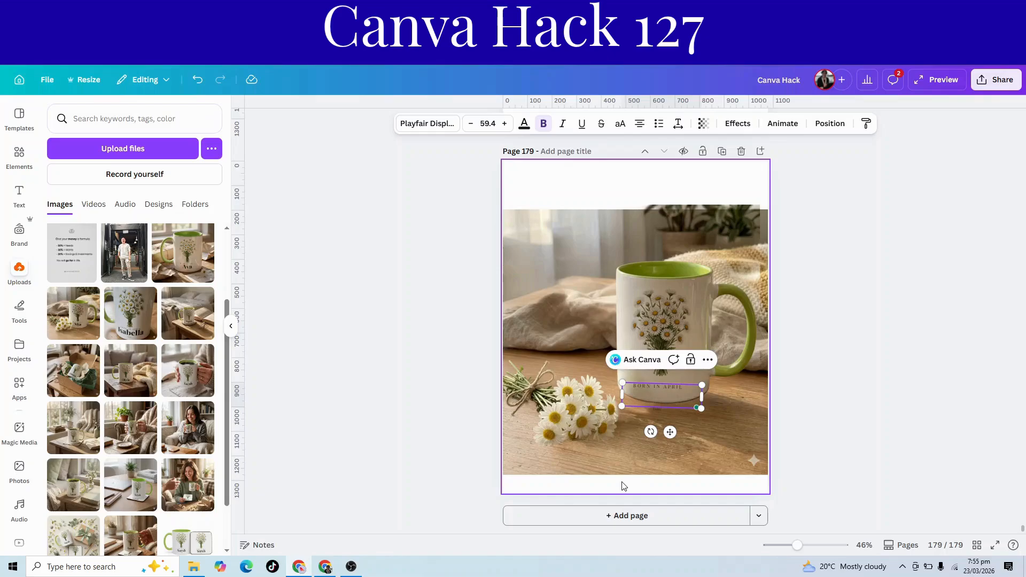
pyautogui.write('Ava')
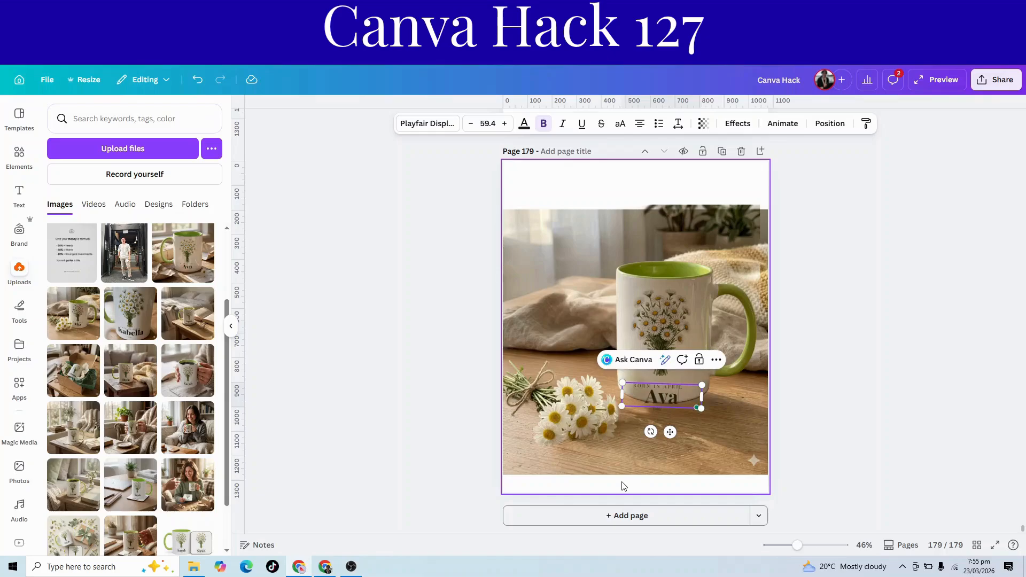
# Move the name text slightly up on the mug and shift the daisy bunch on the table up and to the left.
pyautogui.click(838, 508)
pyautogui.moveTo(668, 388); pyautogui.dragTo(672, 379)
pyautogui.click(670, 390)
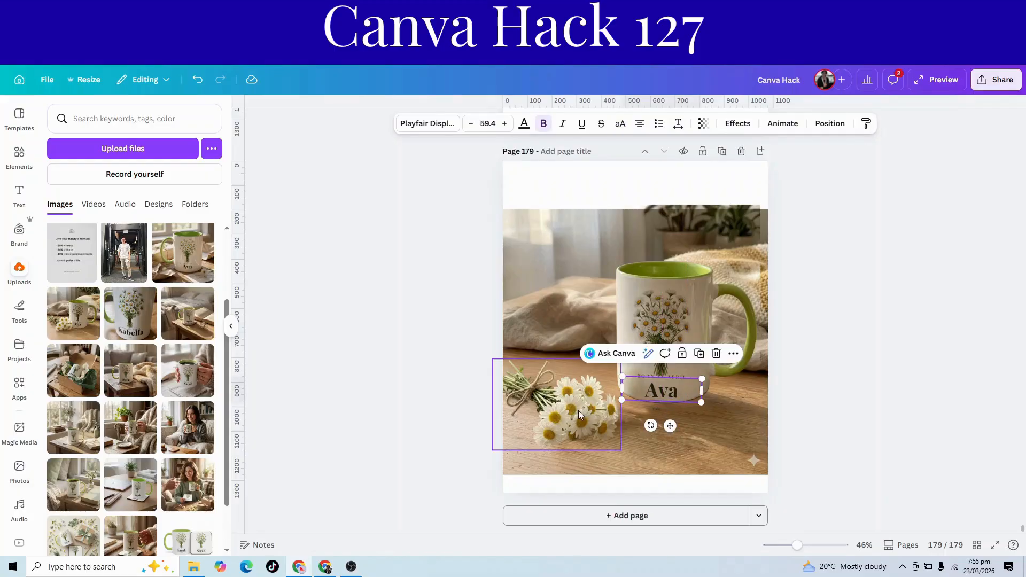
pyautogui.moveTo(580, 390); pyautogui.dragTo(565, 375)
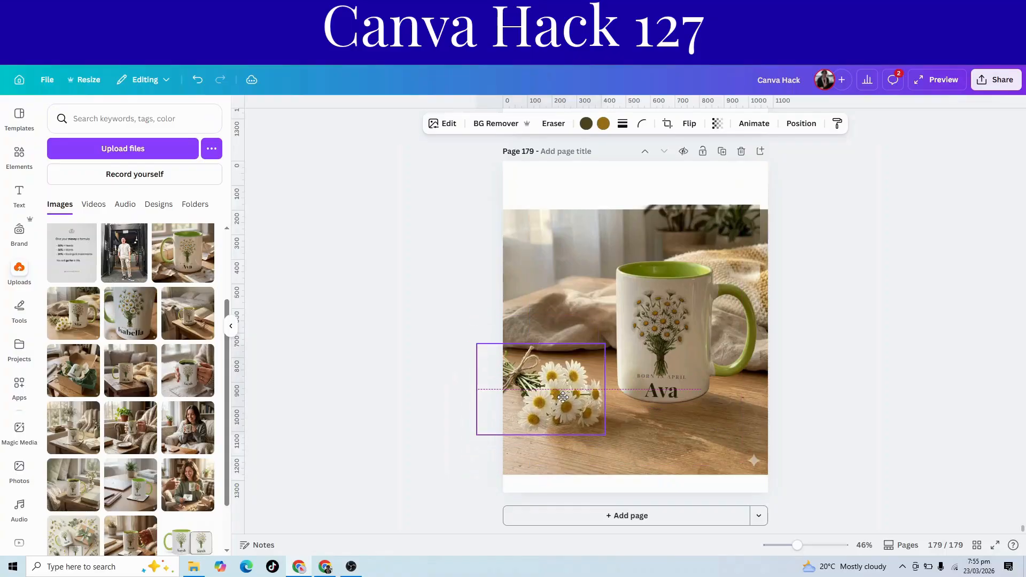
# Examine the layer stack of page 179 and select the BORN IN APRIL text.
pyautogui.click(790, 124)
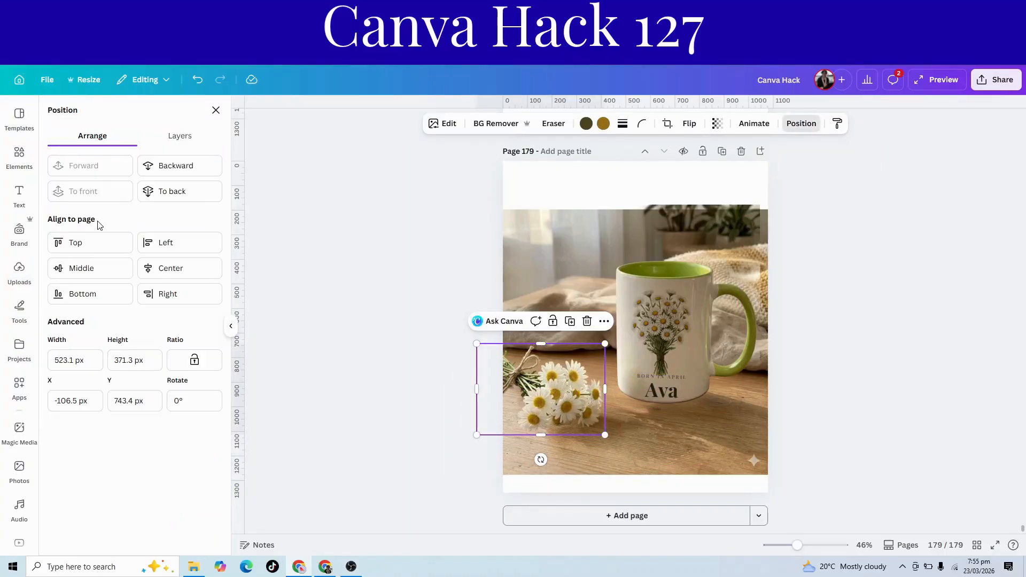
pyautogui.click(184, 143)
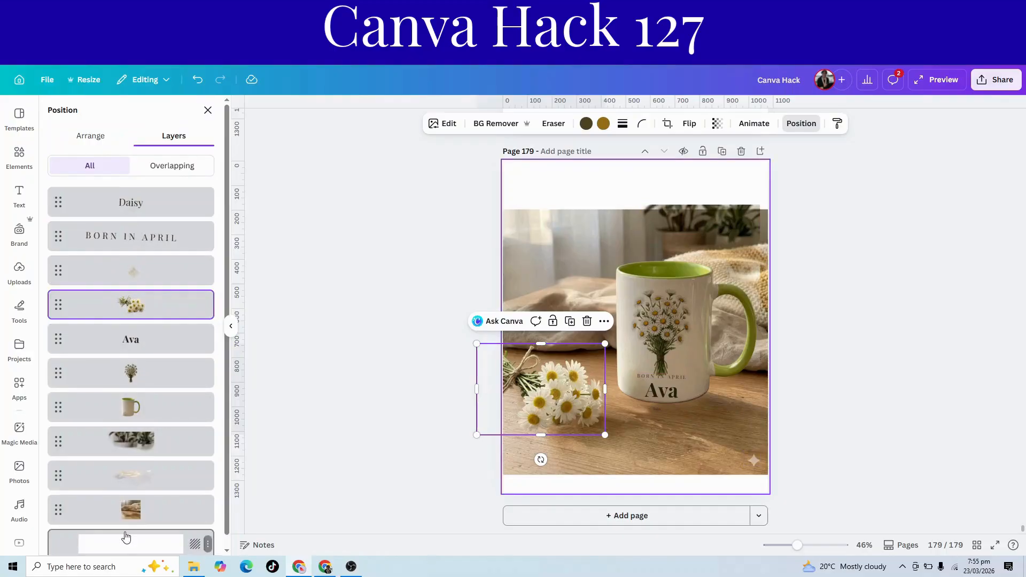
pyautogui.scroll(-1, 139, 351)
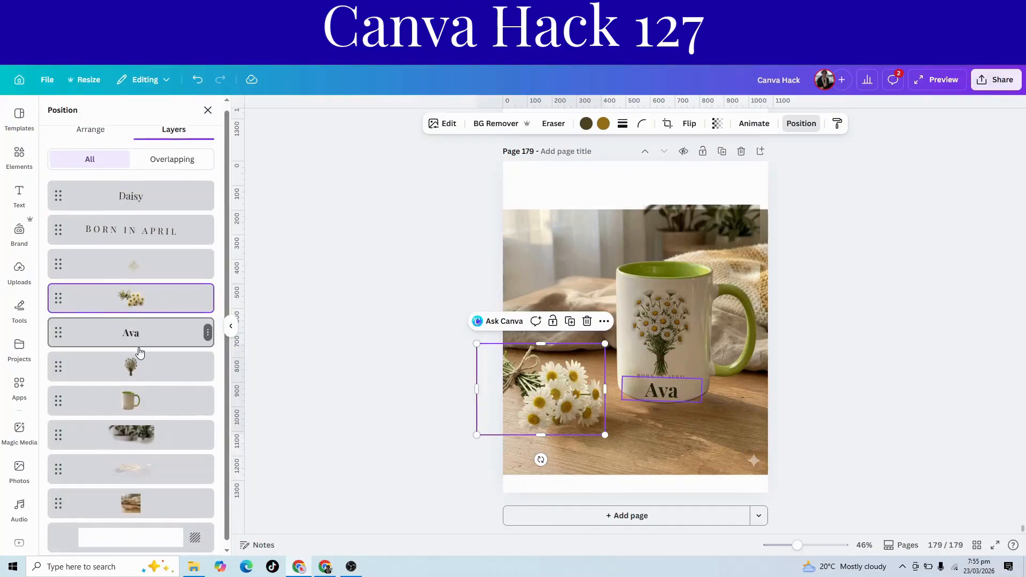
pyautogui.click(106, 230)
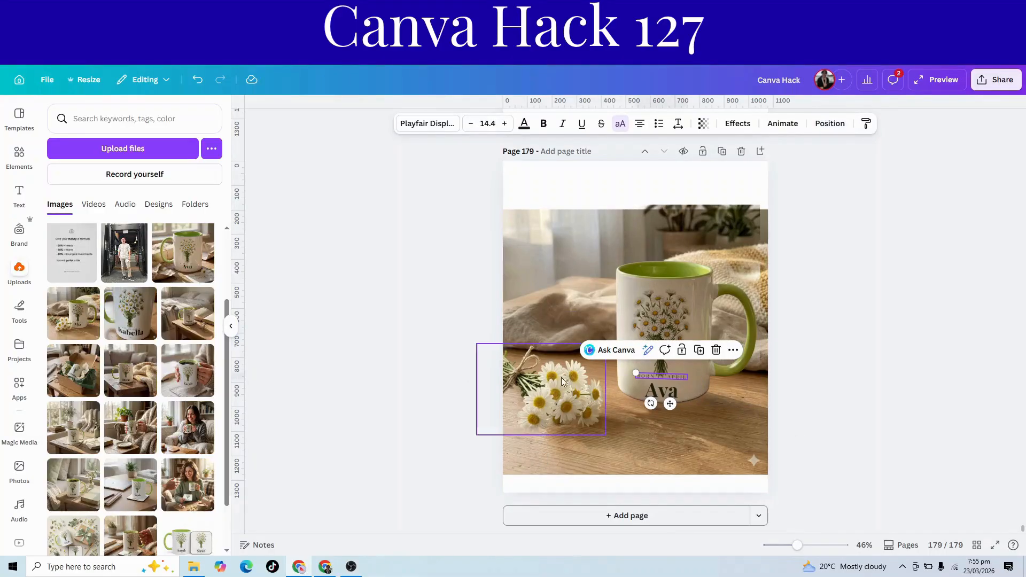
# Add a blank page 180 and insert a square frame from the basic shape frames.
pyautogui.click(662, 522)
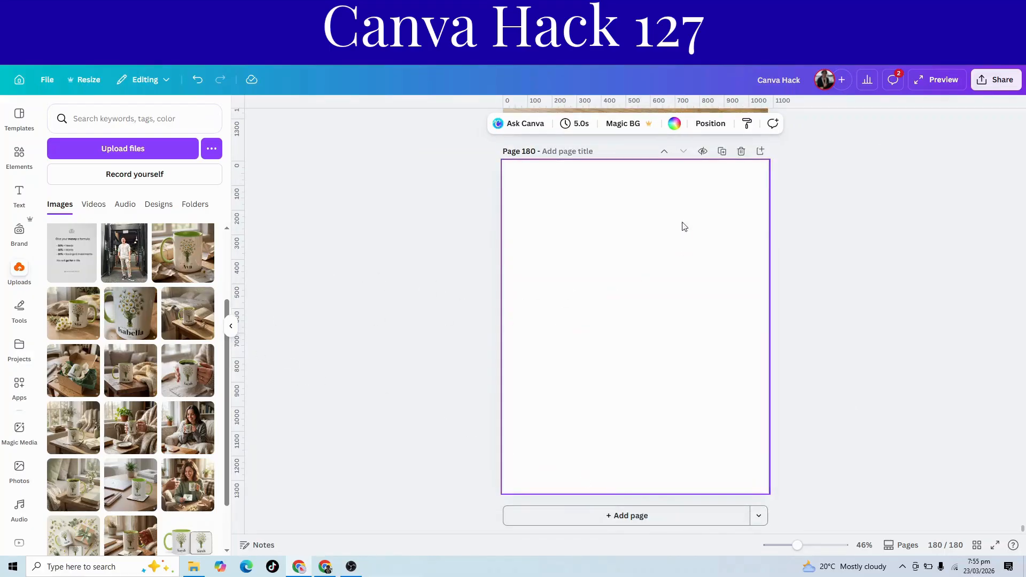
pyautogui.click(12, 161)
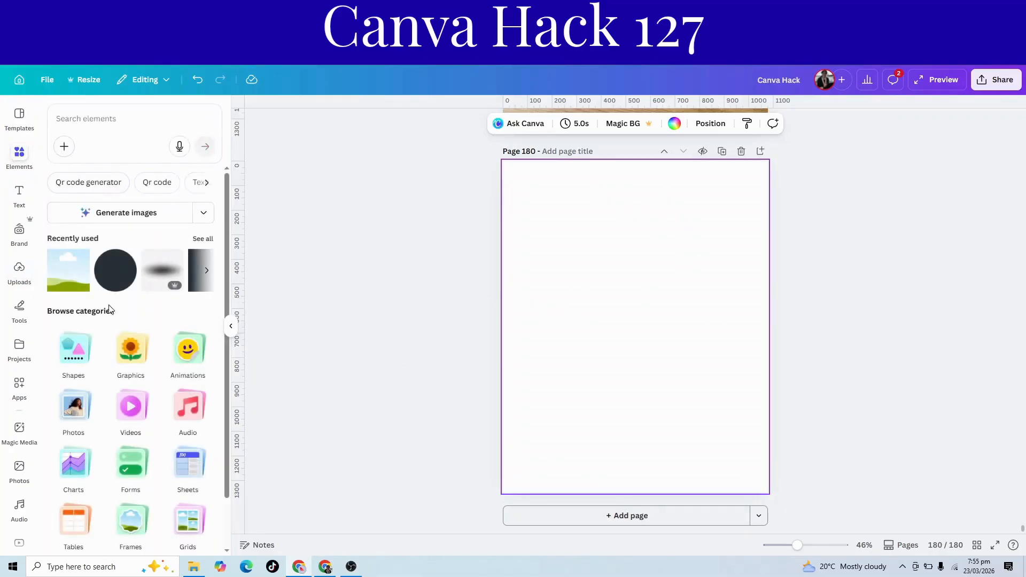
pyautogui.click(130, 527)
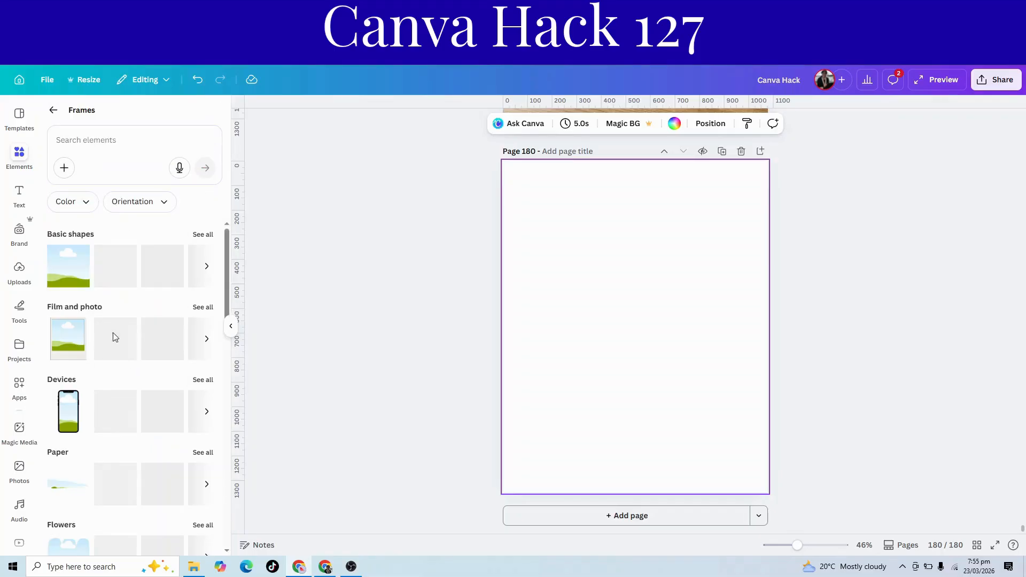
pyautogui.moveTo(641, 342); pyautogui.dragTo(641, 343)
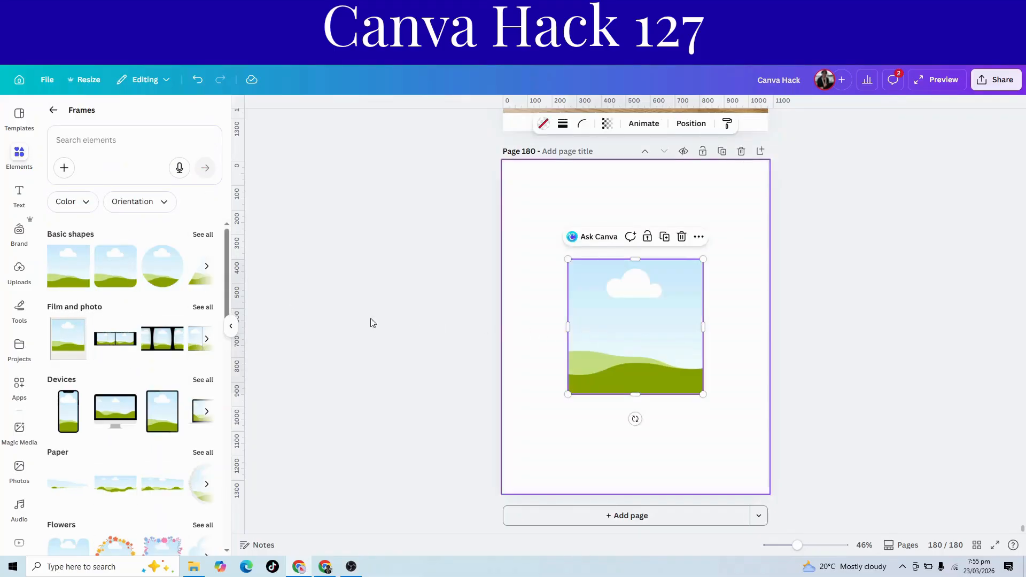
# Widen the frame on both sides into a landscape rectangle, and place a shorter copy of equal width centered below it.
pyautogui.moveTo(567, 326); pyautogui.dragTo(539, 327)
pyautogui.moveTo(704, 328); pyautogui.dragTo(746, 327)
pyautogui.moveTo(647, 335); pyautogui.dragTo(636, 406)
pyautogui.click(668, 218)
pyautogui.moveTo(651, 444); pyautogui.dragTo(645, 431)
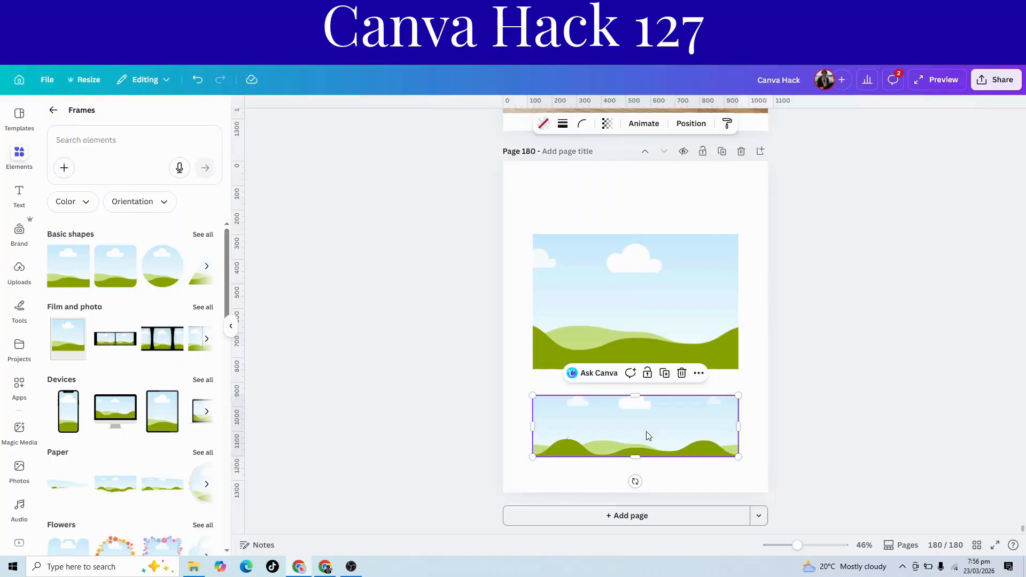
# Round the corners of both frames together.
pyautogui.moveTo(443, 250); pyautogui.dragTo(775, 458)
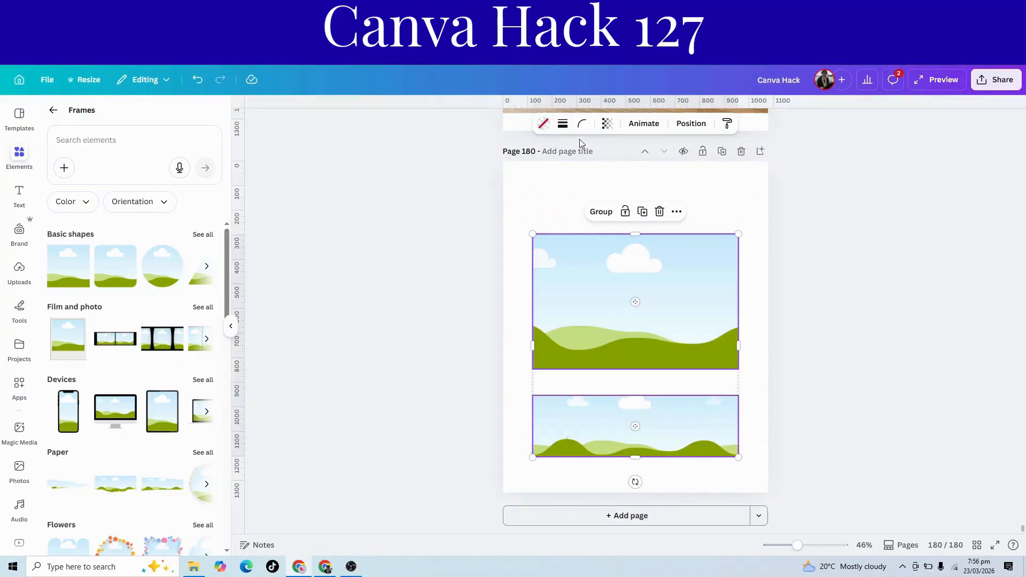
pyautogui.click(581, 124)
pyautogui.moveTo(530, 174); pyautogui.dragTo(588, 182)
pyautogui.click(818, 379)
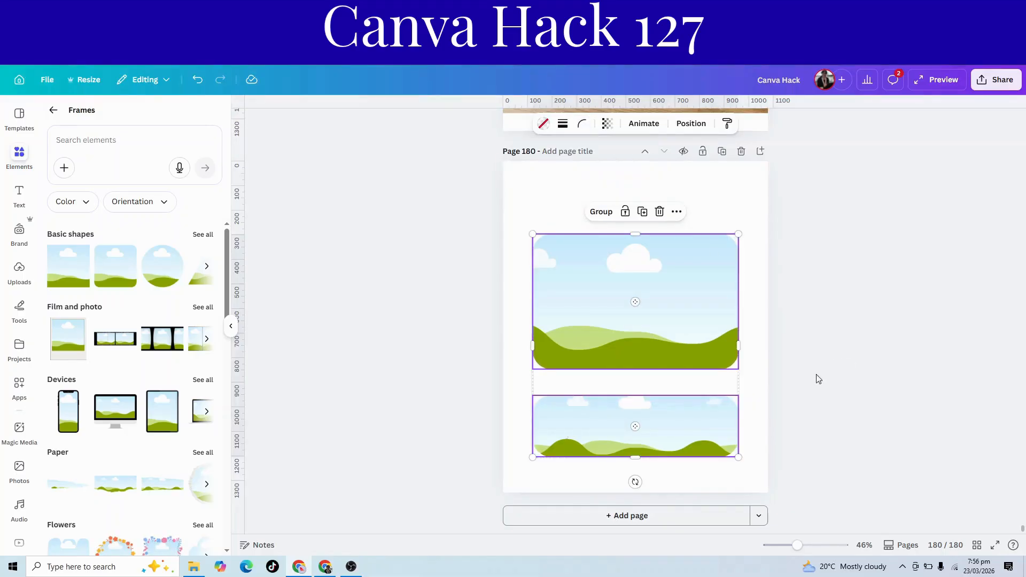
pyautogui.moveTo(442, 296); pyautogui.dragTo(691, 380)
pyautogui.click(871, 431)
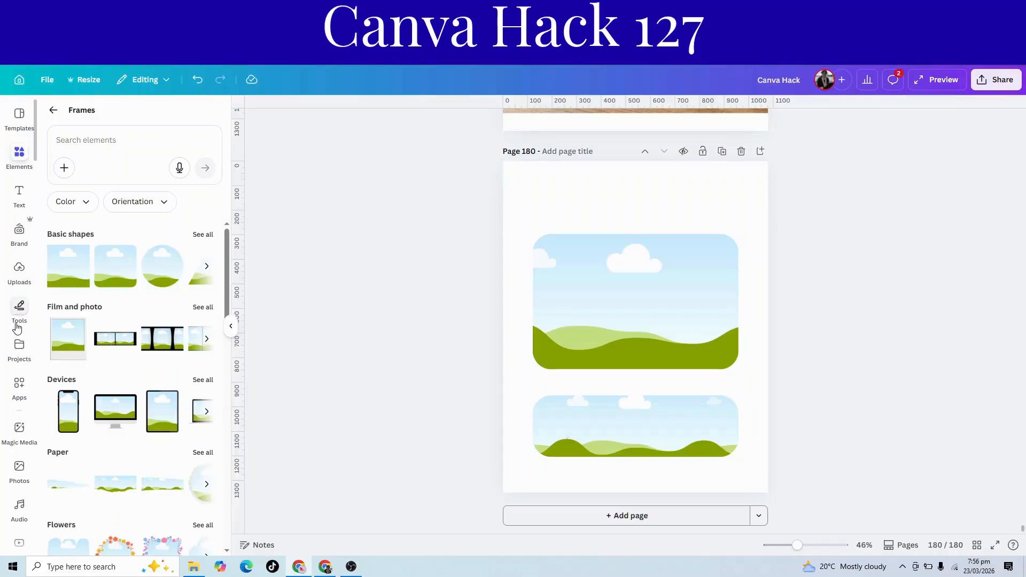
# Fill both frames with the uploaded photo of the man in a suit on the beach.
pyautogui.click(18, 276)
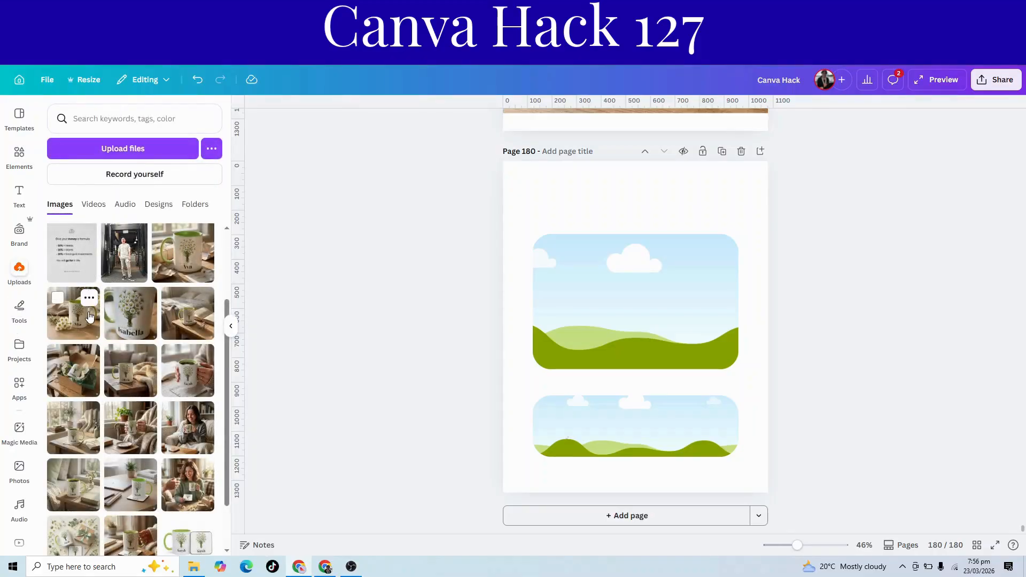
pyautogui.scroll(3, 89, 317)
pyautogui.click(66, 293)
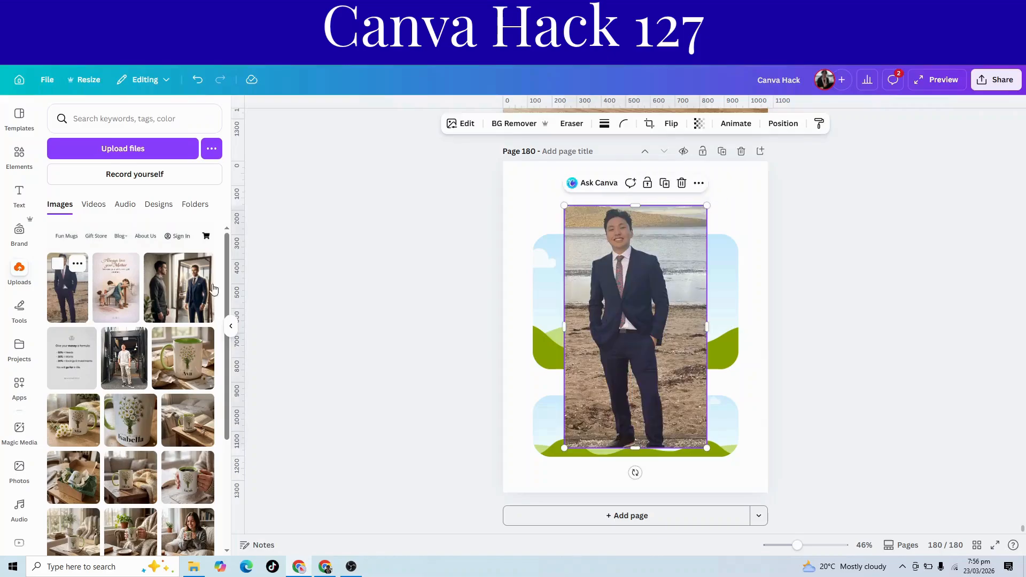
pyautogui.moveTo(214, 289); pyautogui.dragTo(564, 320)
pyautogui.moveTo(629, 328); pyautogui.dragTo(615, 459)
# Enlarge the photo inside the upper frame to the page width and reposition it so the frame shows his upper body.
pyautogui.click(630, 319)
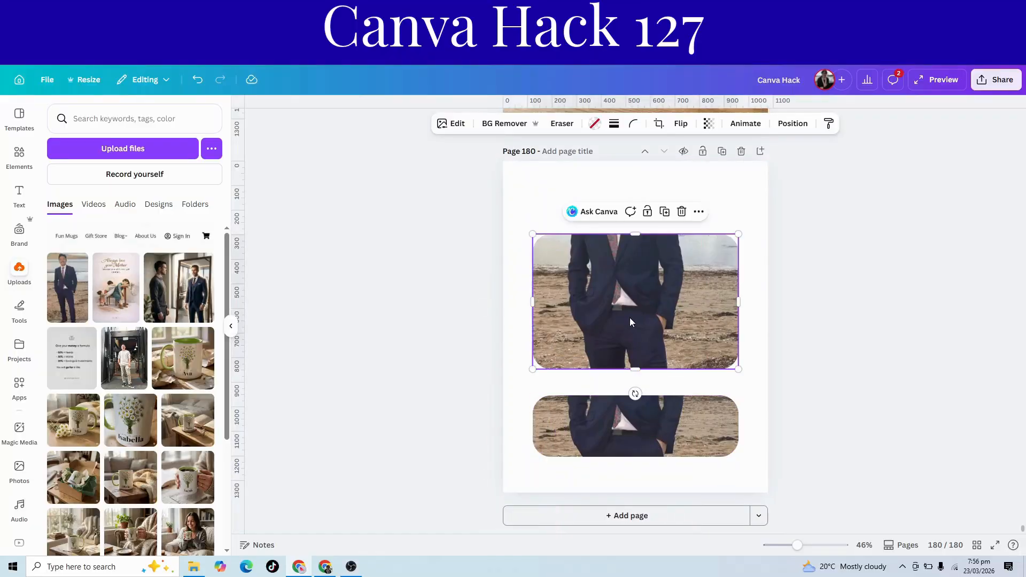
pyautogui.doubleClick(631, 320)
pyautogui.moveTo(631, 321); pyautogui.dragTo(587, 361)
pyautogui.moveTo(533, 167); pyautogui.dragTo(458, 144)
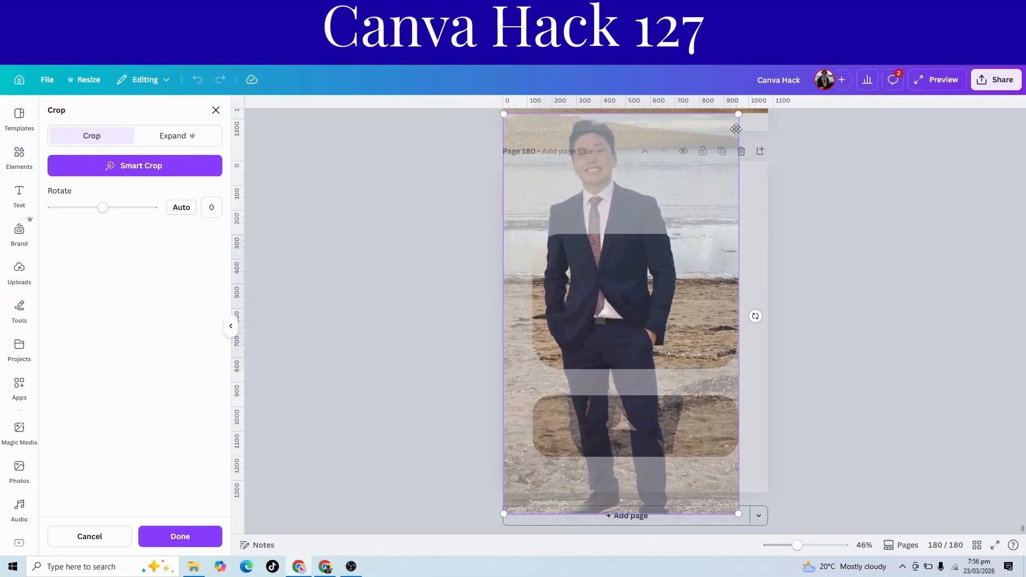
pyautogui.moveTo(740, 111)
pyautogui.mouseDown()
pyautogui.moveTo(764, 109)
pyautogui.moveTo(757, 119)
pyautogui.mouseUp()
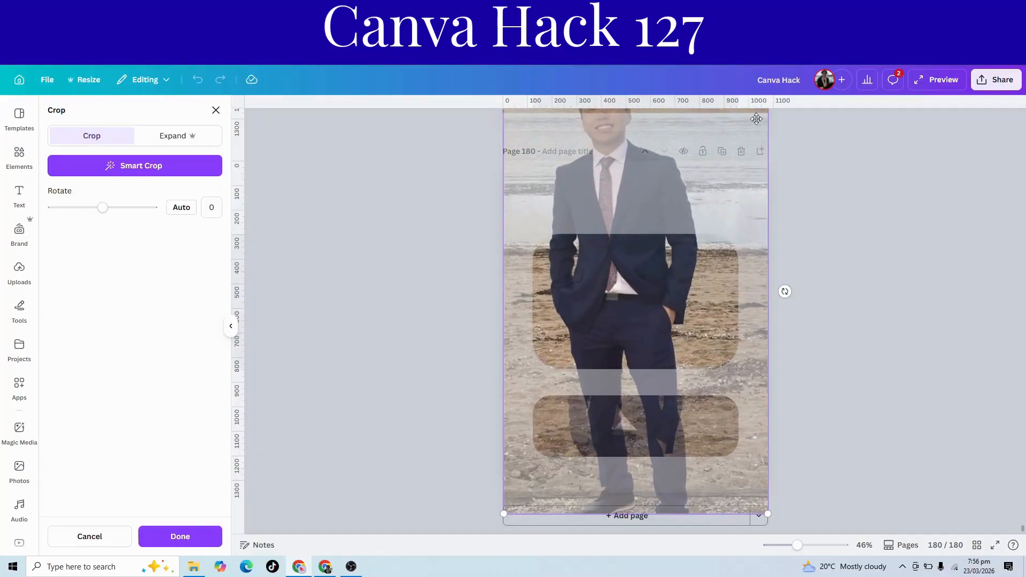
pyautogui.moveTo(728, 164); pyautogui.dragTo(727, 268)
pyautogui.click(850, 296)
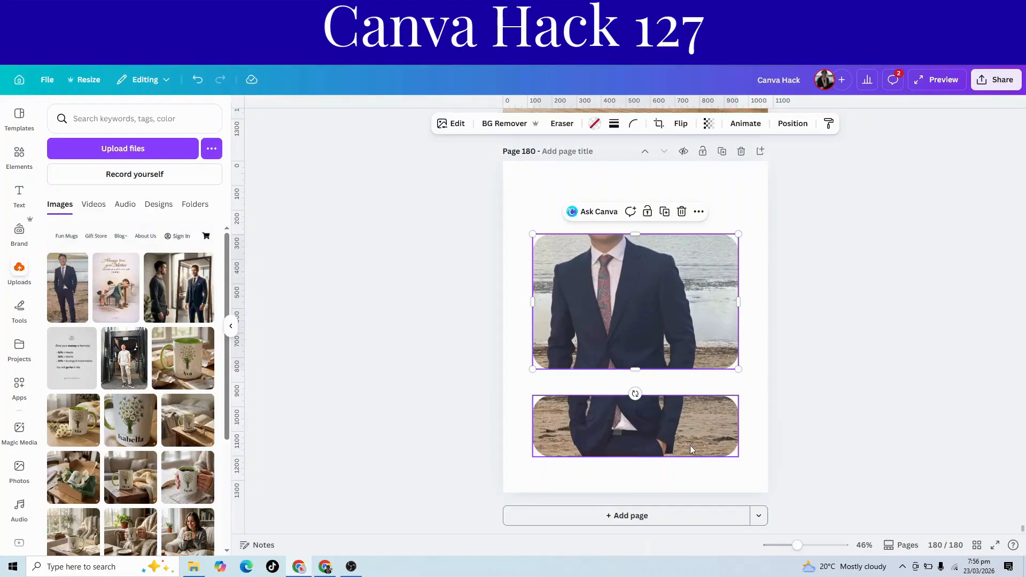
# Enlarge the photo inside the lower frame to the page width and position it so it continues the upper frame's picture.
pyautogui.click(669, 420)
pyautogui.doubleClick(668, 418)
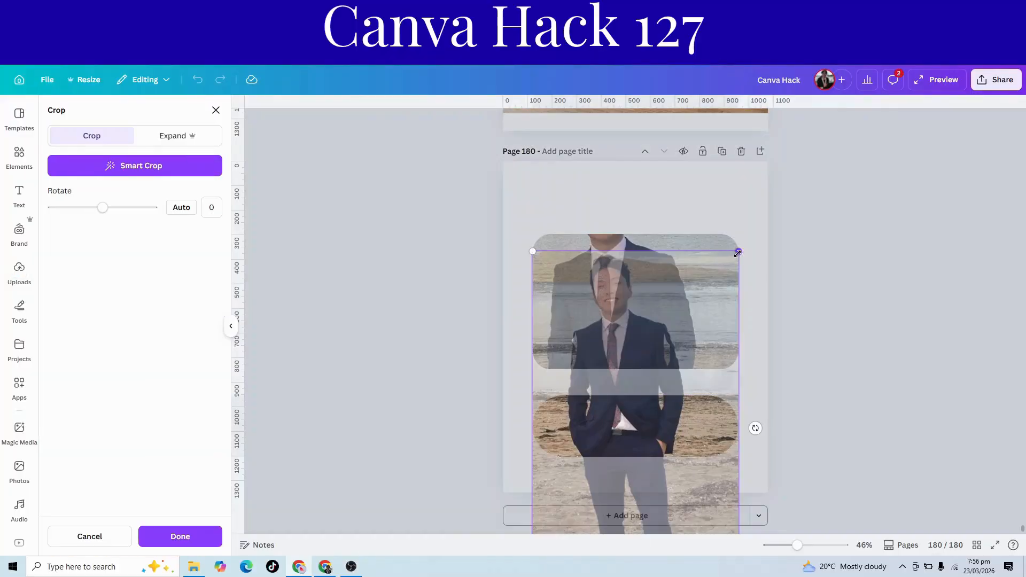
pyautogui.moveTo(737, 252); pyautogui.dragTo(767, 204)
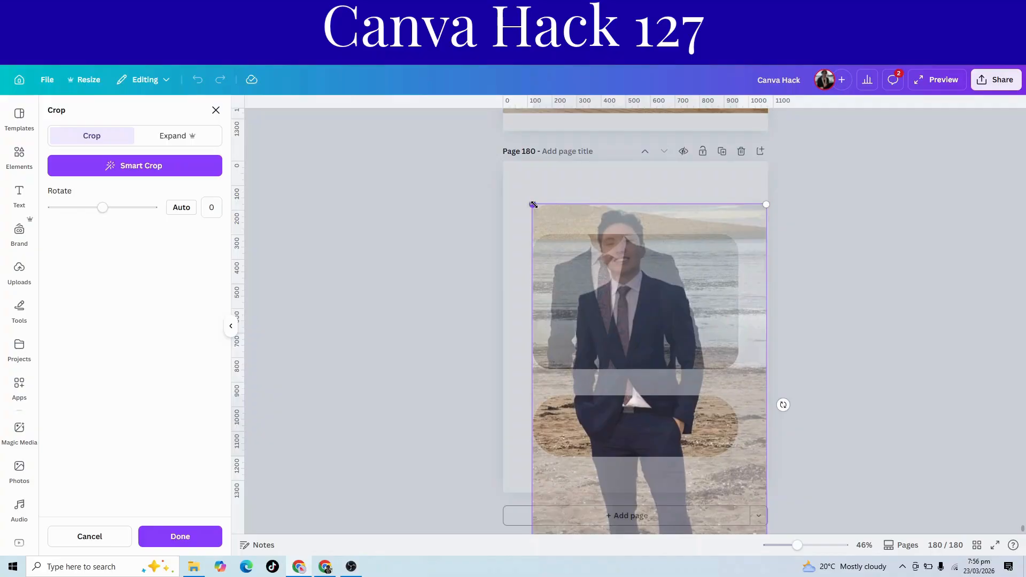
pyautogui.moveTo(534, 205); pyautogui.dragTo(484, 168)
pyautogui.moveTo(712, 214); pyautogui.dragTo(713, 226)
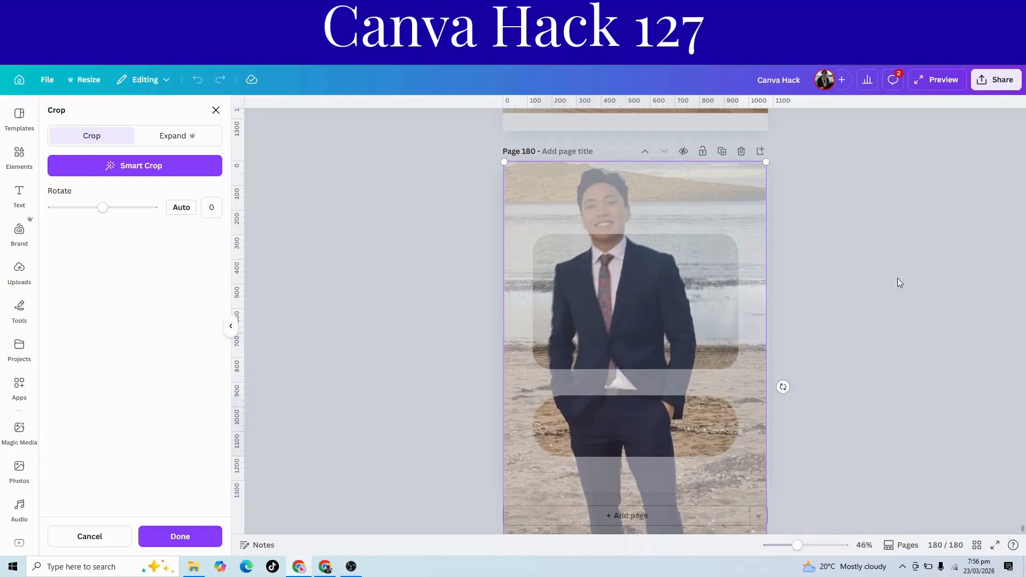
pyautogui.click(930, 289)
pyautogui.click(930, 291)
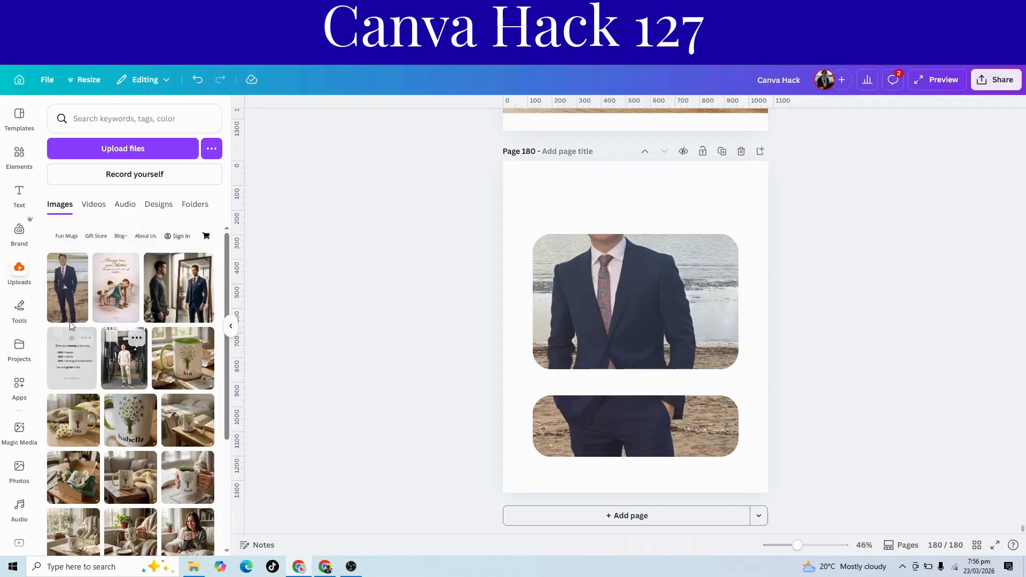
# Add another copy of the uploaded beach suit photo over the frames, starting at the page's top-left corner and scaled to the full page width.
pyautogui.click(67, 288)
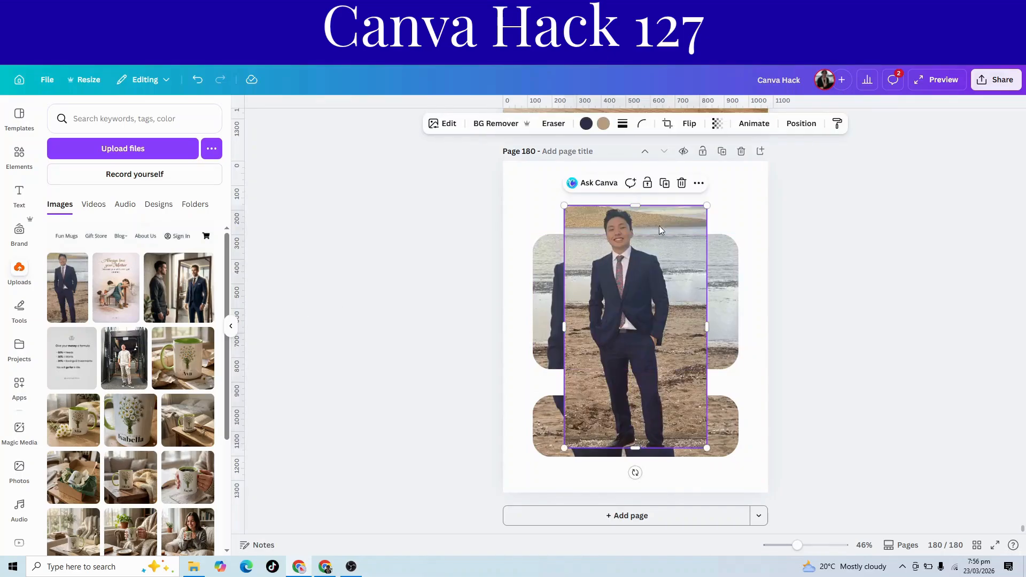
pyautogui.moveTo(671, 217); pyautogui.dragTo(610, 172)
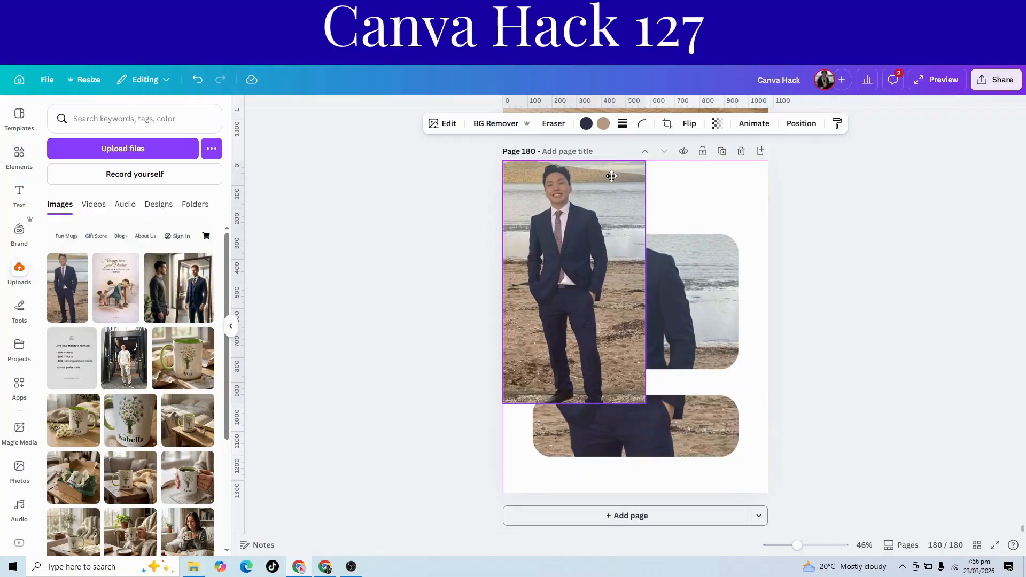
pyautogui.moveTo(644, 402); pyautogui.dragTo(767, 532)
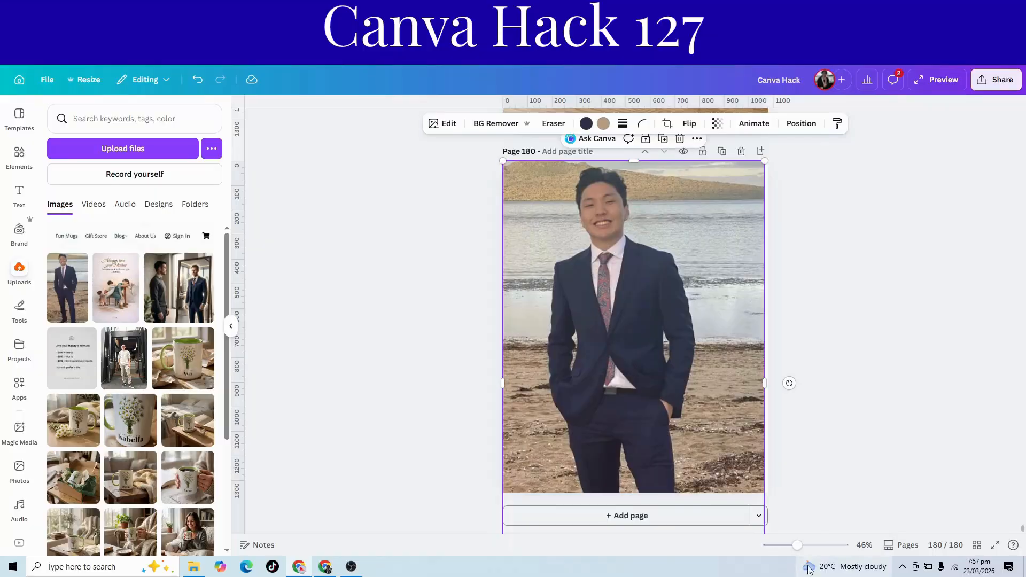
pyautogui.click(761, 152)
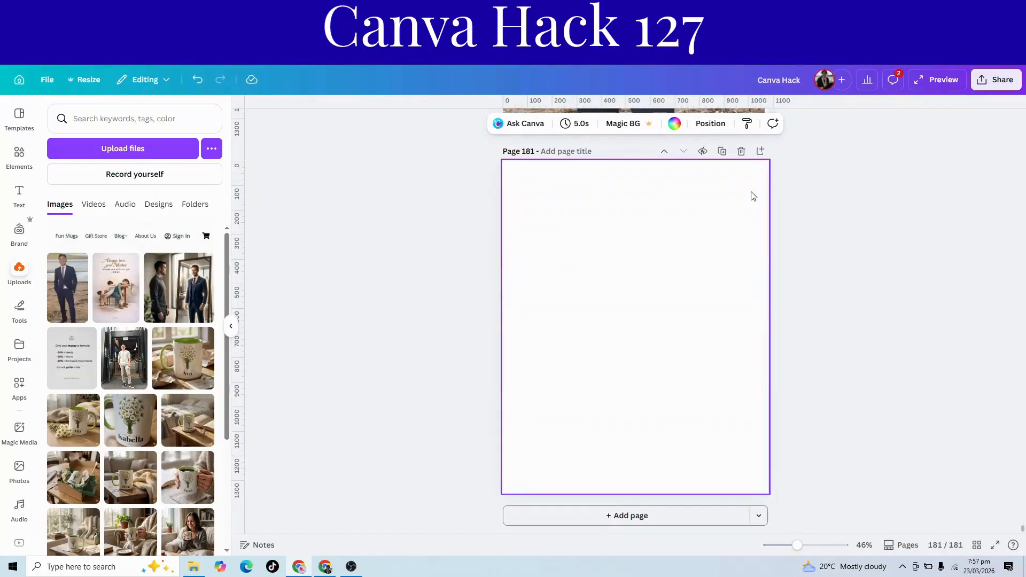
pyautogui.hotkey('ctrl', 'z')
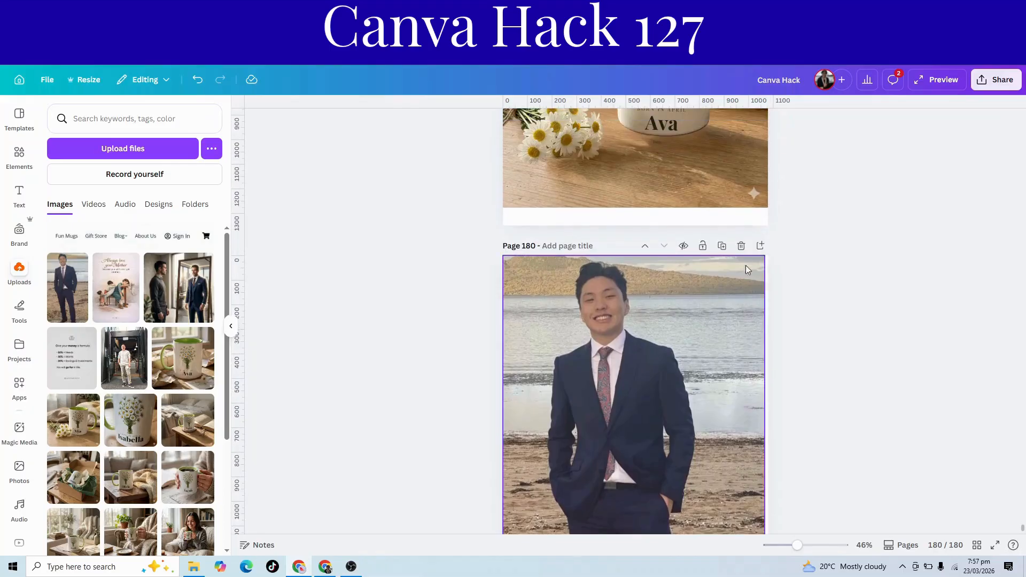
pyautogui.moveTo(771, 252); pyautogui.dragTo(773, 252)
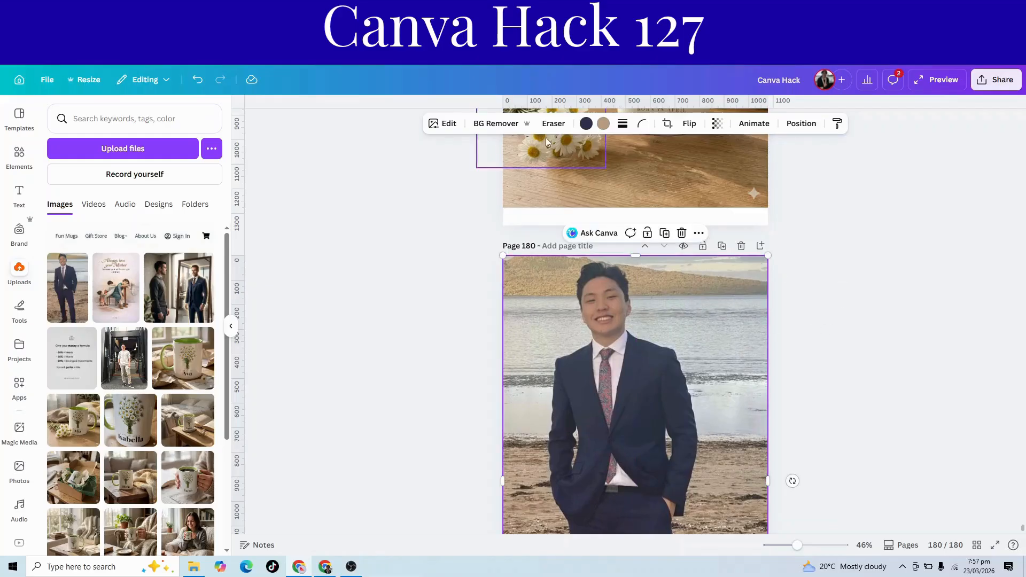
# Remove the background of the overlaid photo and crop its lower edge up so the cutout ends inside the upper frame.
pyautogui.click(486, 126)
pyautogui.scroll(-3, 385, 231)
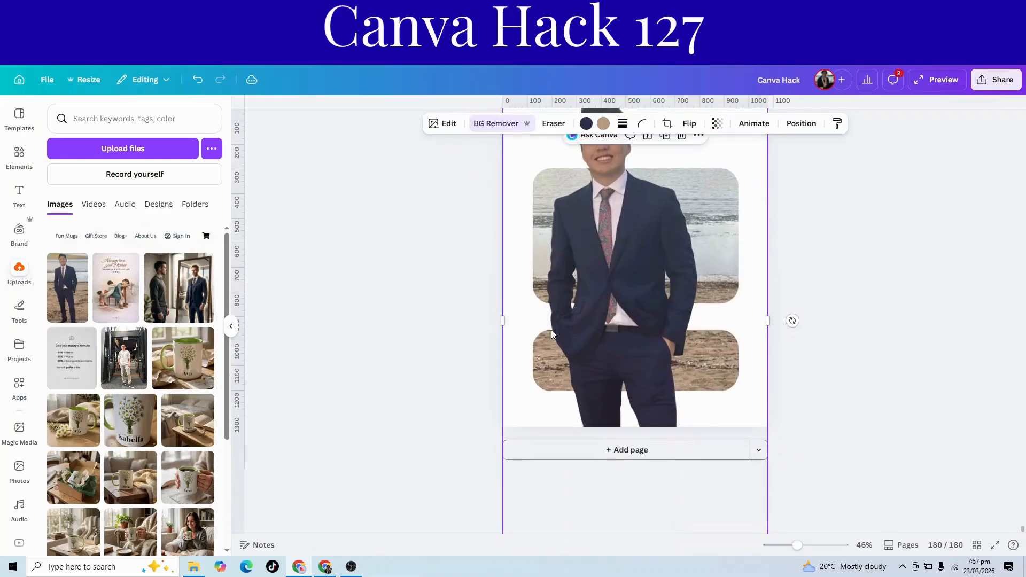
pyautogui.scroll(-1, 643, 425)
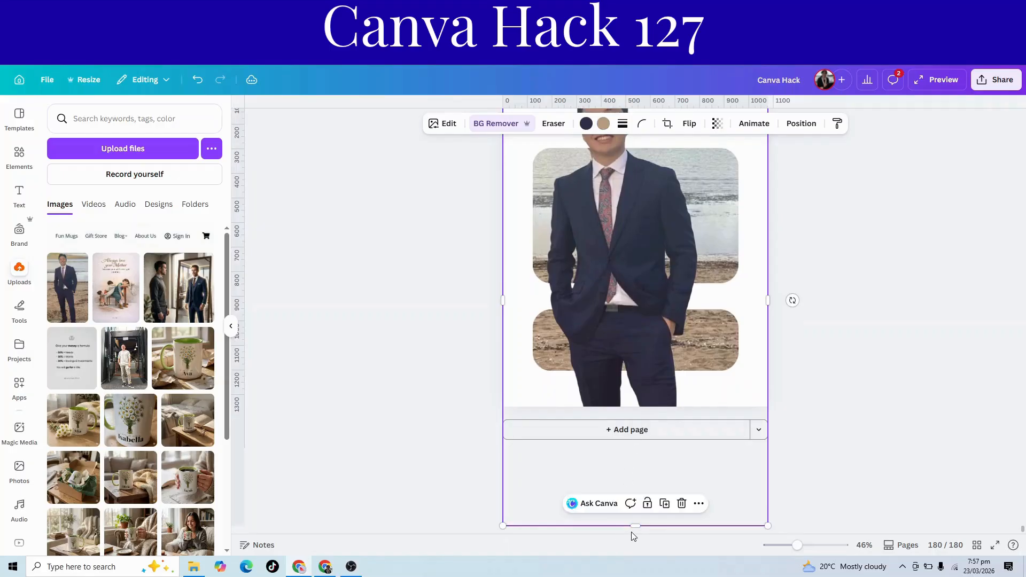
pyautogui.moveTo(635, 481); pyautogui.dragTo(636, 271)
pyautogui.scroll(2, 853, 338)
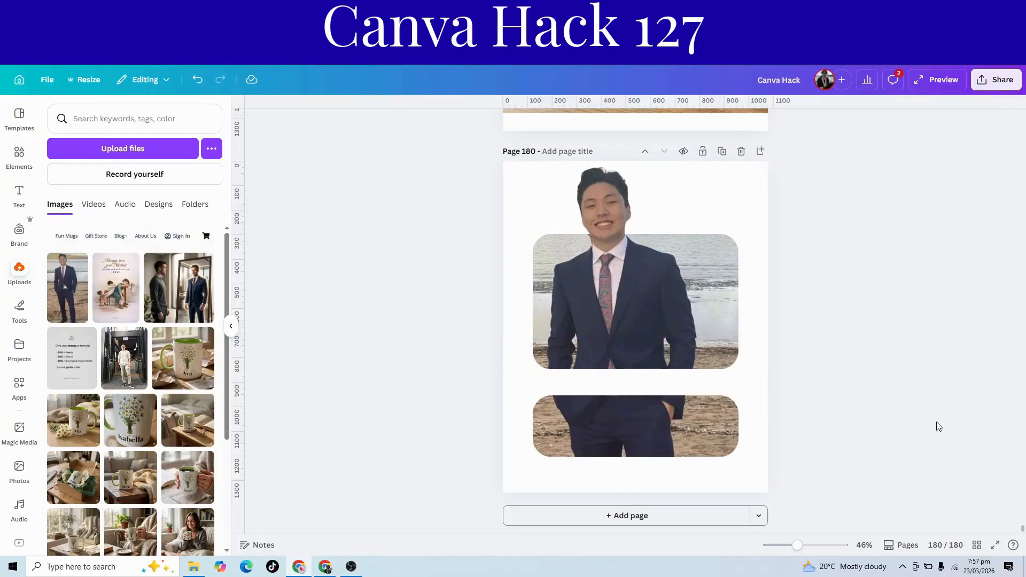
# Scale down the cutout and both frames together, and move them lower on the page, leaving space above the head.
pyautogui.moveTo(452, 199); pyautogui.dragTo(773, 457)
pyautogui.moveTo(767, 161); pyautogui.dragTo(745, 186)
pyautogui.moveTo(690, 293); pyautogui.dragTo(701, 310)
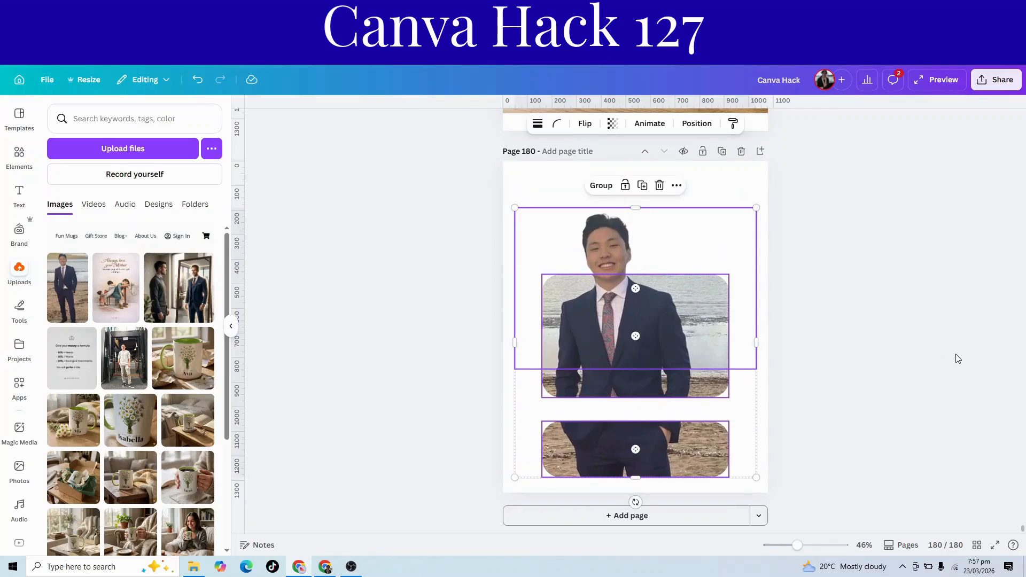
pyautogui.click(954, 355)
# Copy the WOL logo and navigation bar from the earlier example page and paste them above the man on page 180.
pyautogui.scroll(10, 937, 342)
pyautogui.scroll(-10, 652, 322)
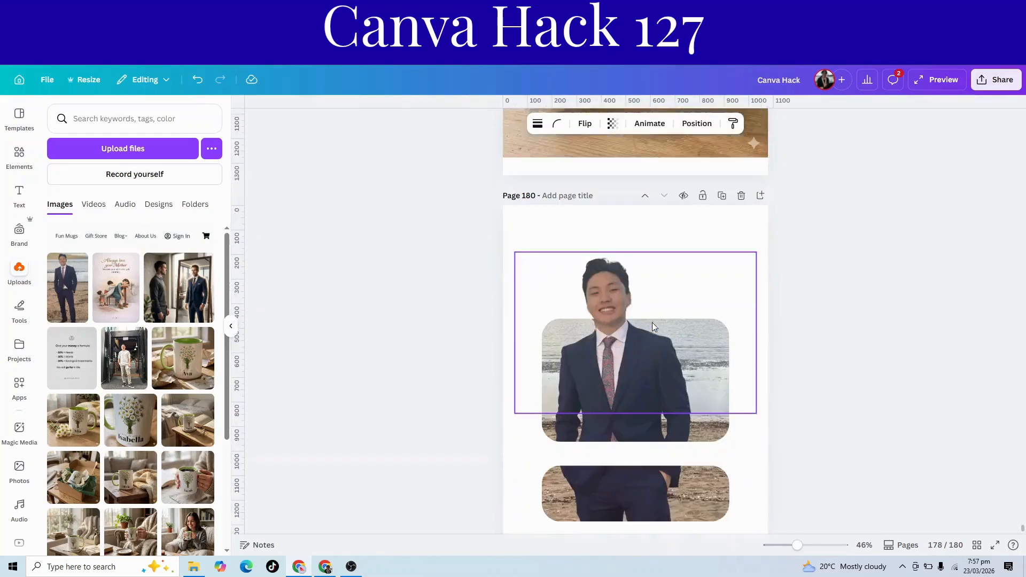
pyautogui.scroll(3, 571, 297)
pyautogui.rightClick(571, 298)
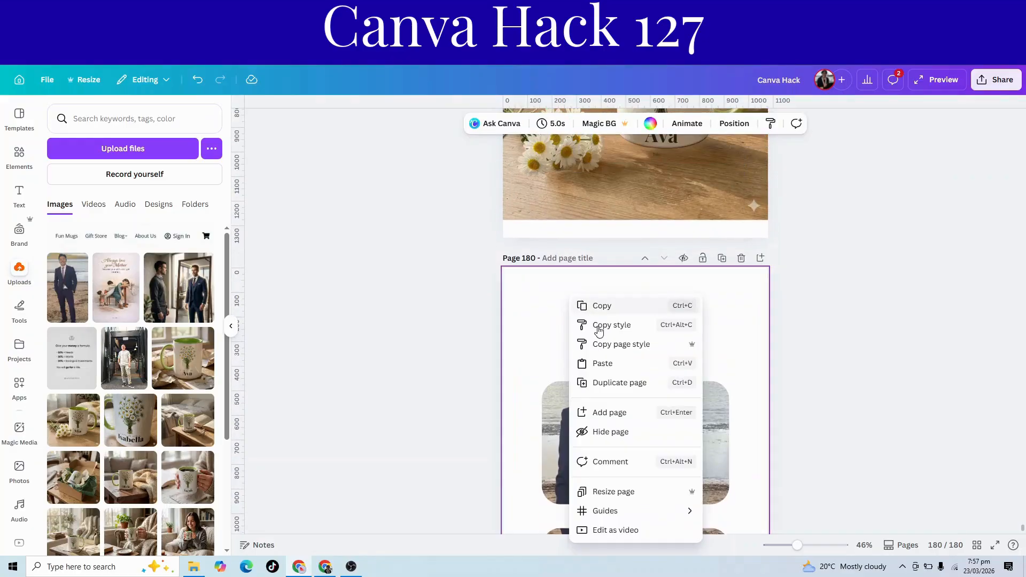
pyautogui.click(602, 362)
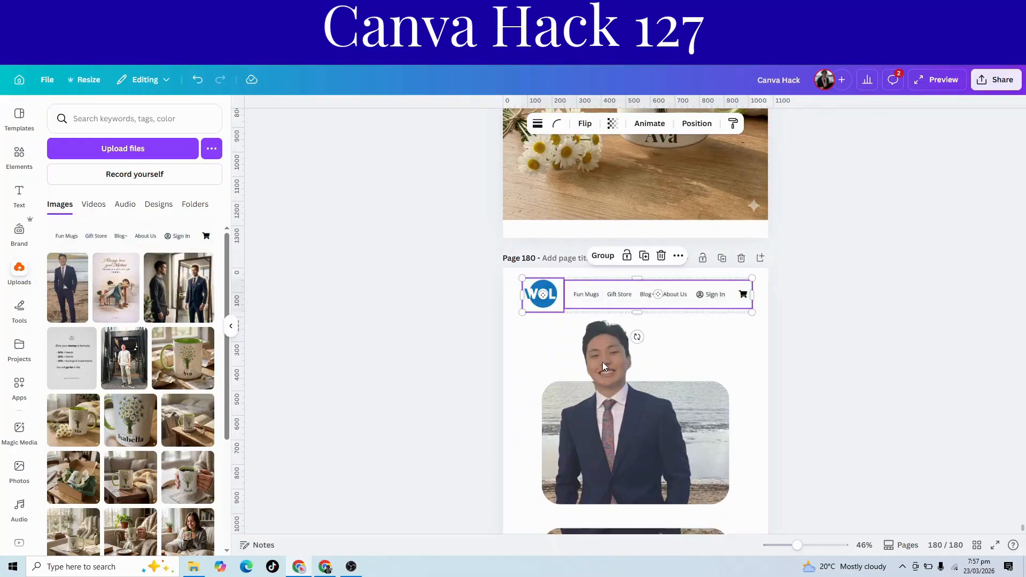
pyautogui.click(799, 348)
pyautogui.scroll(-1, 818, 350)
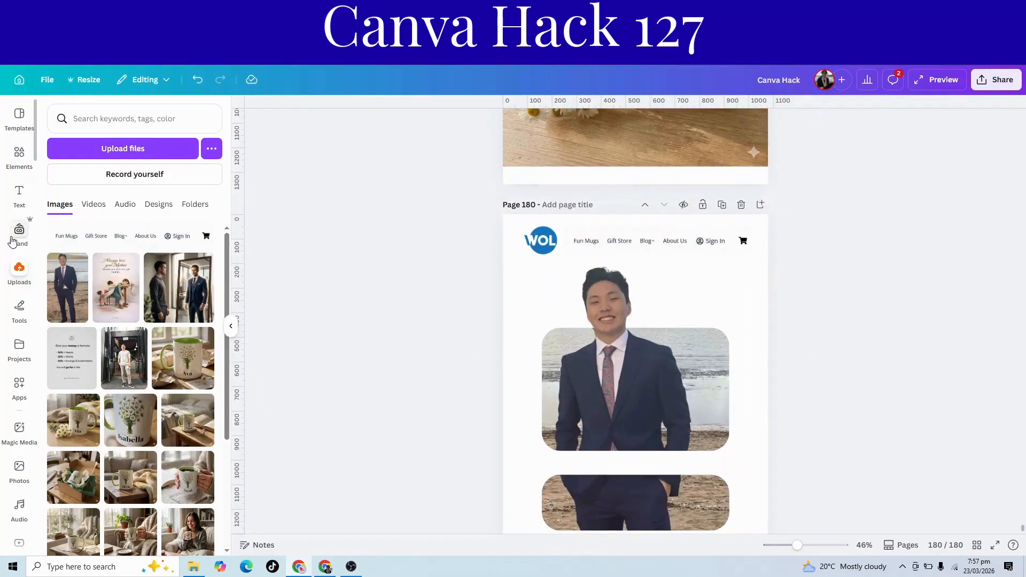
pyautogui.scroll(-1, 524, 353)
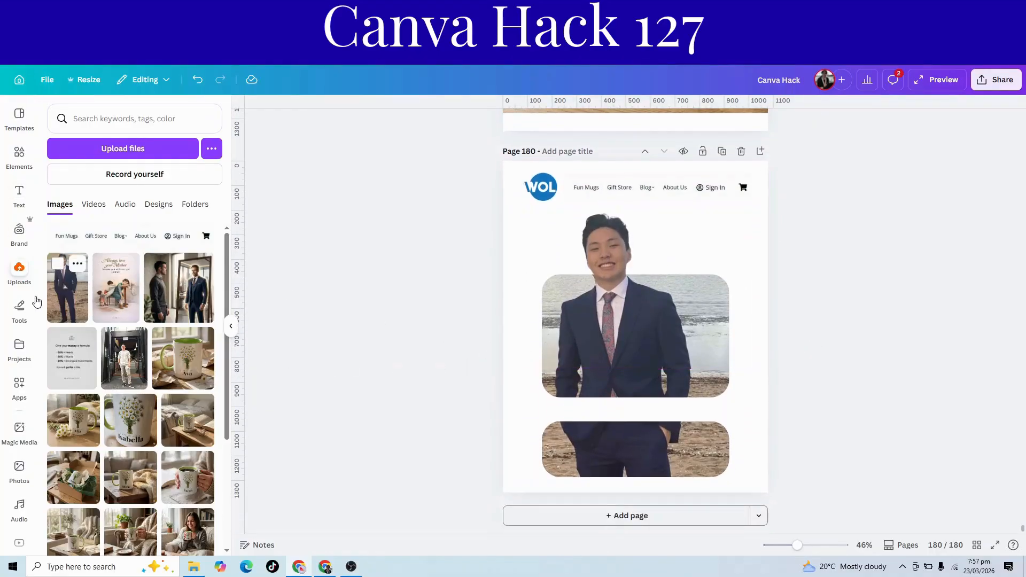
# Add a subheading reading "bataastore.com", enlarge it to size 50.5 and center it in the gap between the two frames.
pyautogui.click(20, 197)
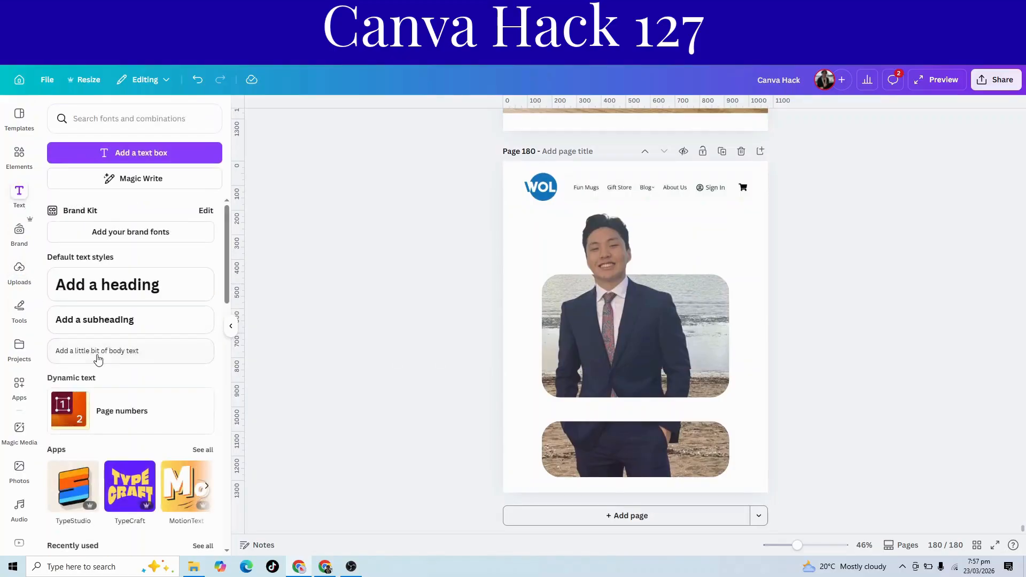
pyautogui.click(109, 332)
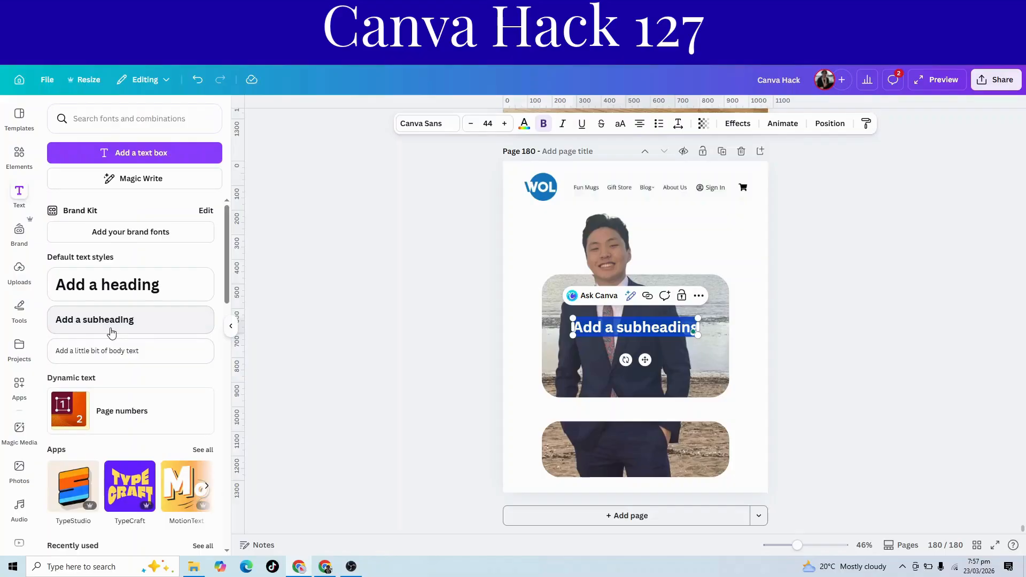
pyautogui.write('bataa')
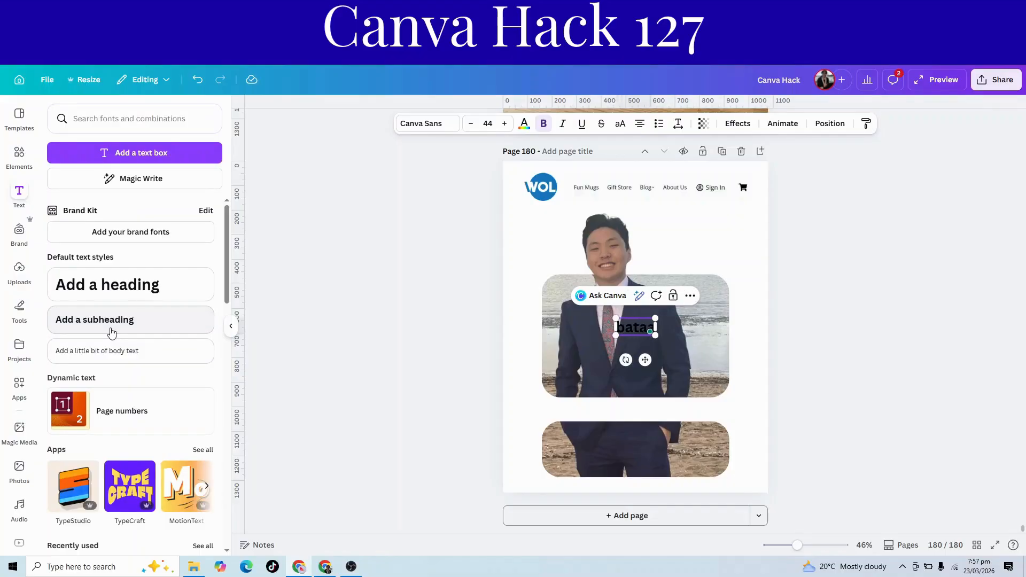
pyautogui.write('store')
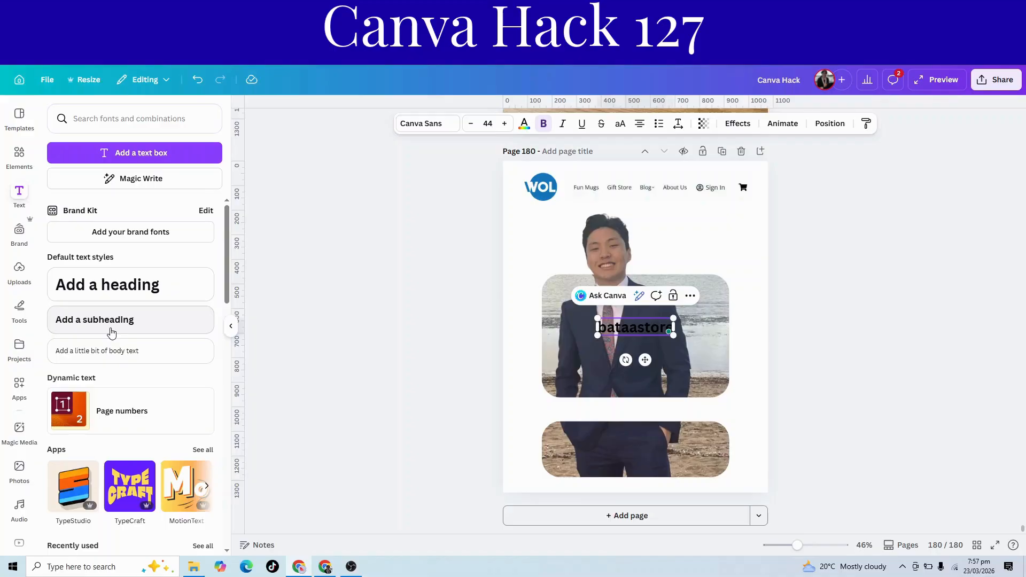
pyautogui.write('.com')
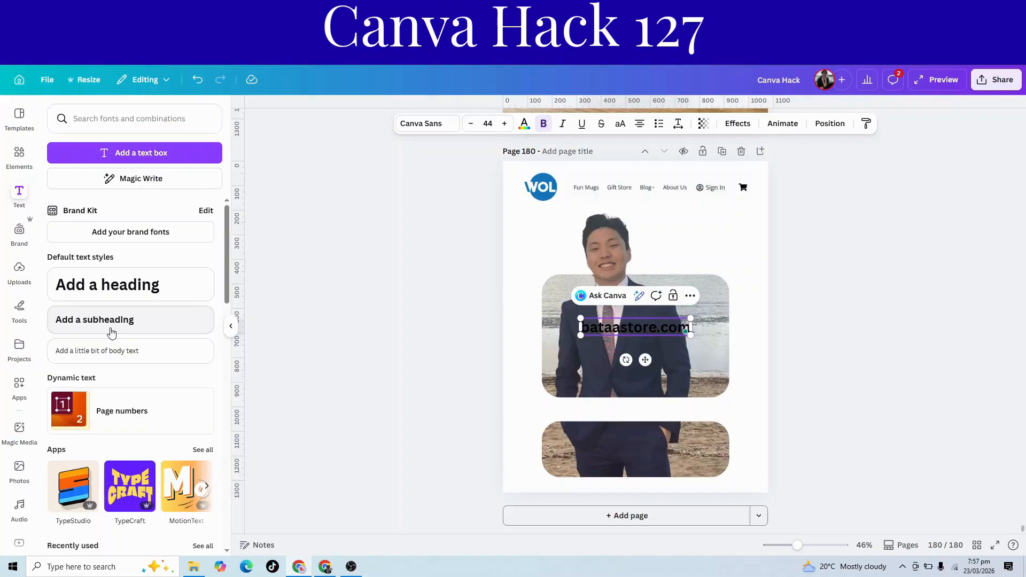
pyautogui.click(820, 378)
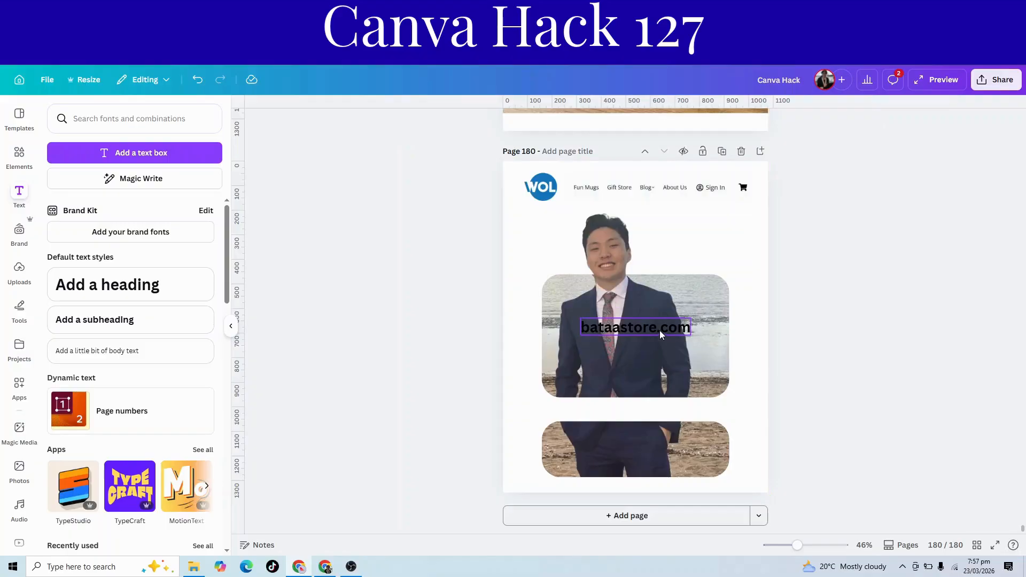
pyautogui.moveTo(663, 334); pyautogui.dragTo(697, 401)
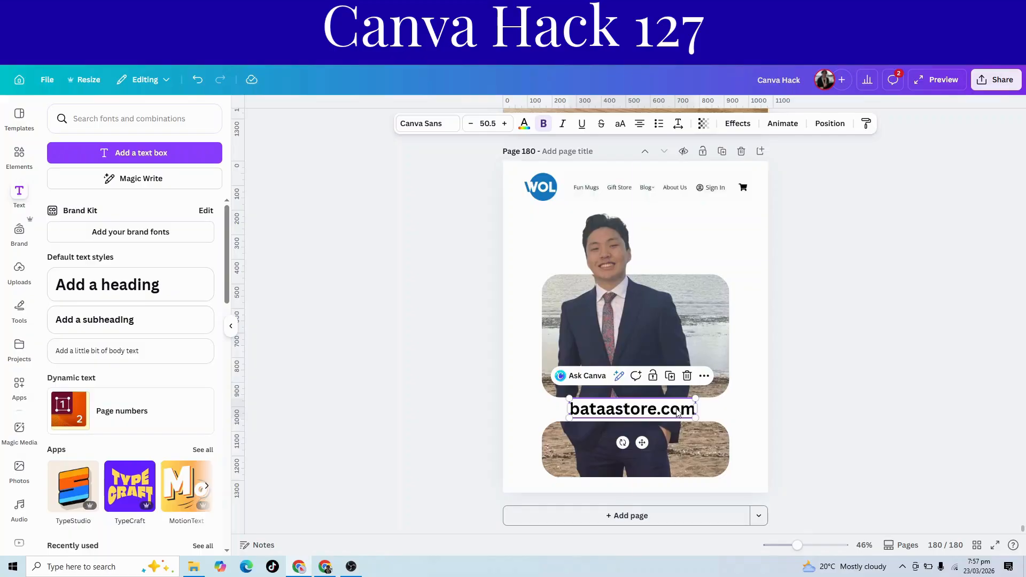
pyautogui.moveTo(677, 412); pyautogui.dragTo(682, 413)
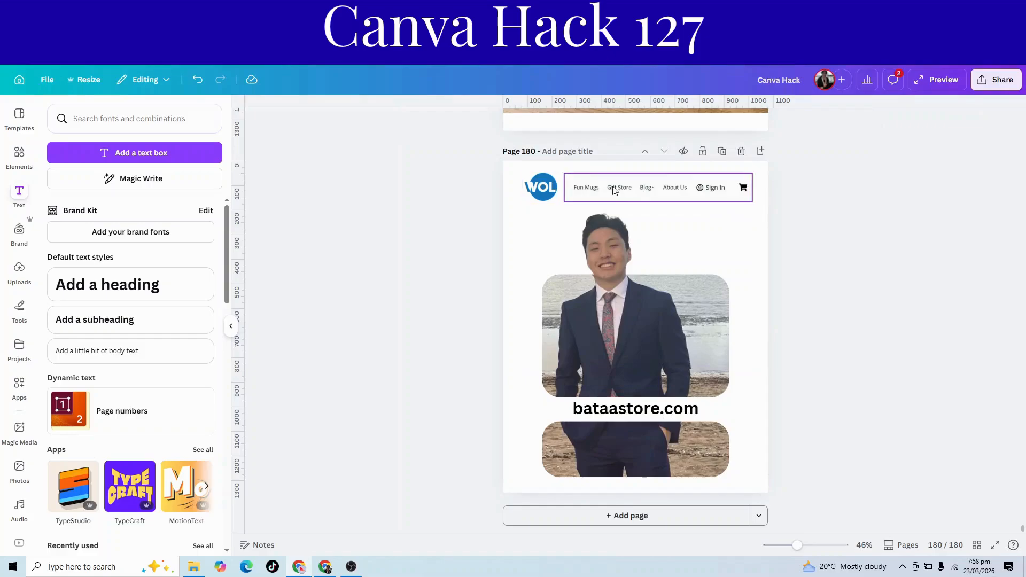
# Move the navigation bar and the WOL logo slightly down, keeping them aligned with each other.
pyautogui.moveTo(643, 190); pyautogui.dragTo(643, 194)
pyautogui.click(547, 194)
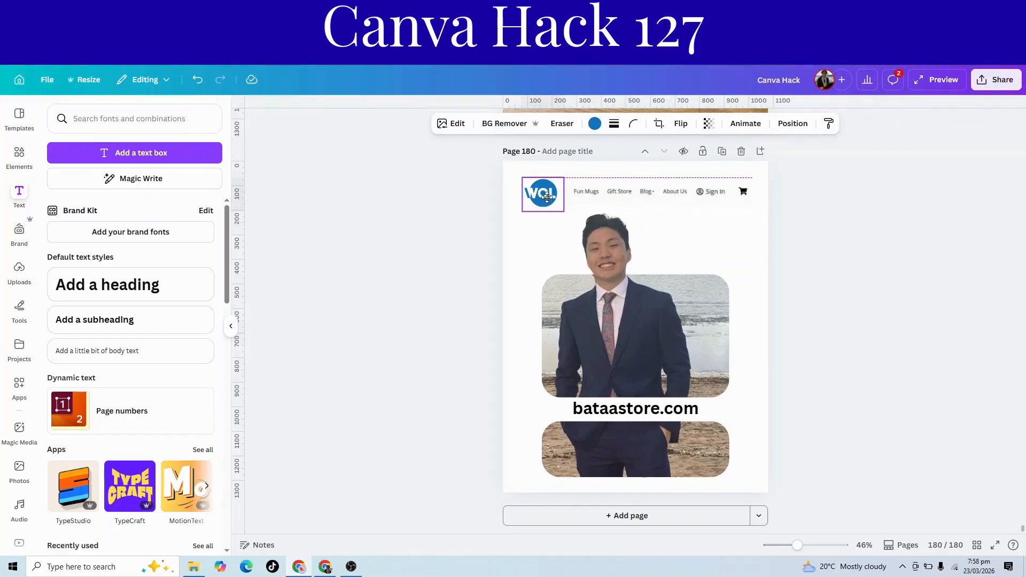
pyautogui.click(865, 317)
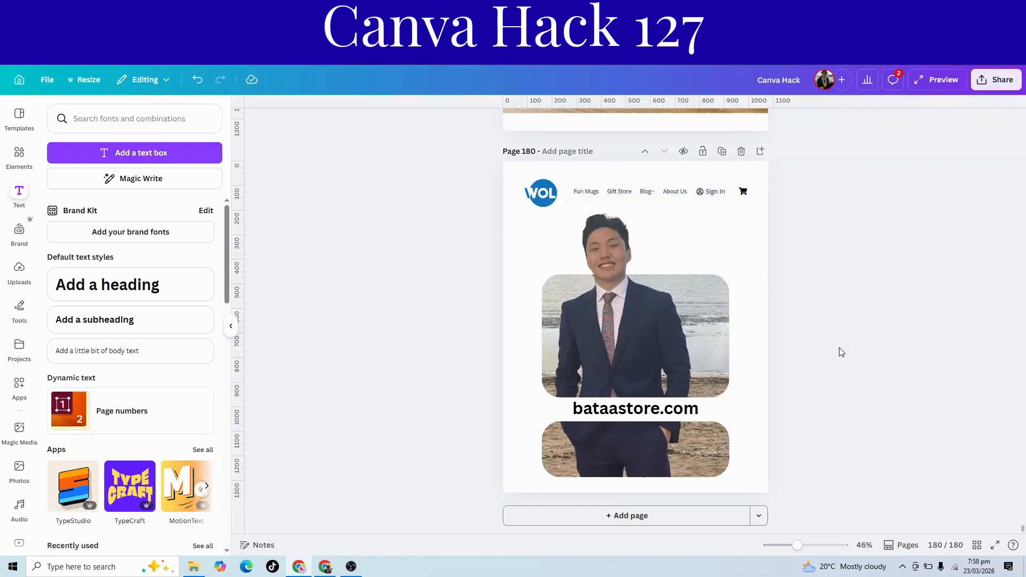
pyautogui.scroll(4, 841, 351)
pyautogui.scroll(-4, 840, 351)
# Add a blank page after page 180 and clear the previous search in the photo library.
pyautogui.click(600, 522)
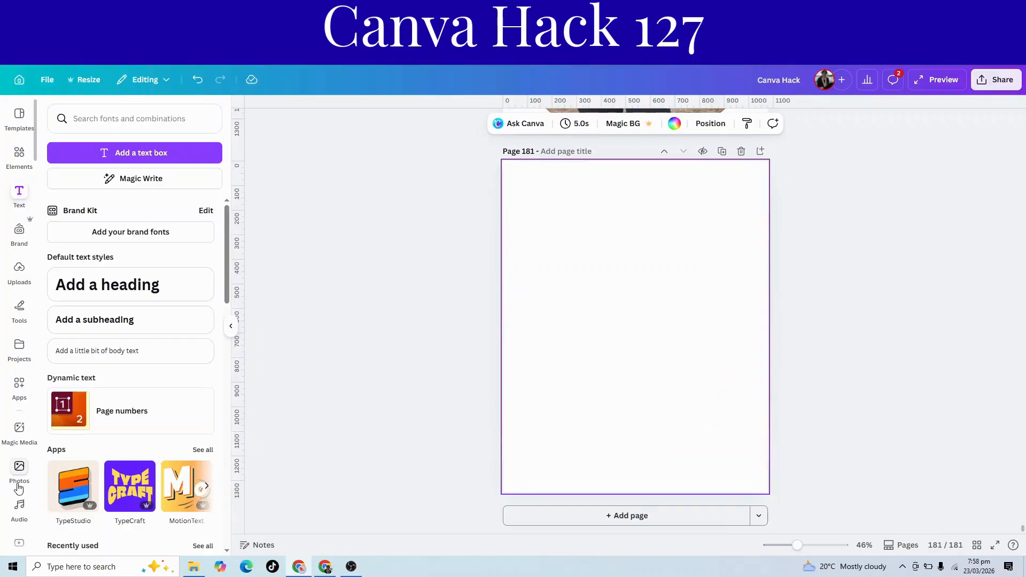
pyautogui.click(8, 479)
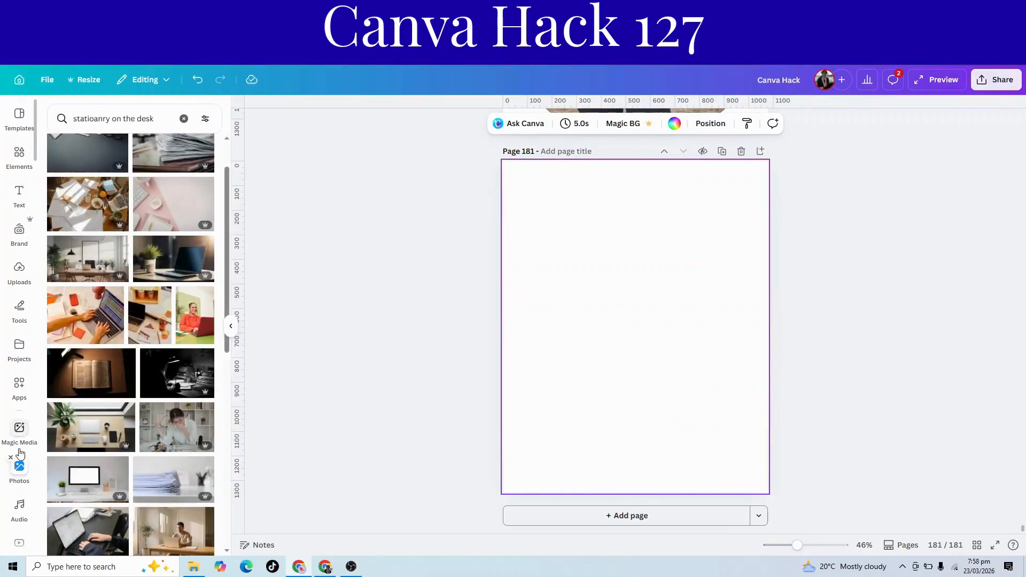
pyautogui.click(184, 118)
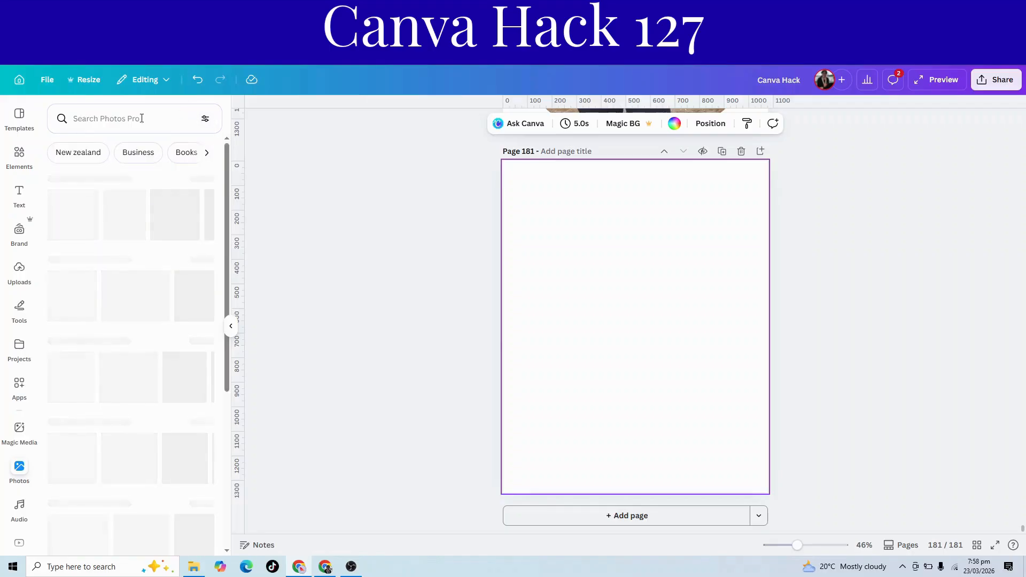
# Copy the upper still photo of the two birds from page 178 and paste it onto blank page 181.
pyautogui.scroll(10, 833, 238)
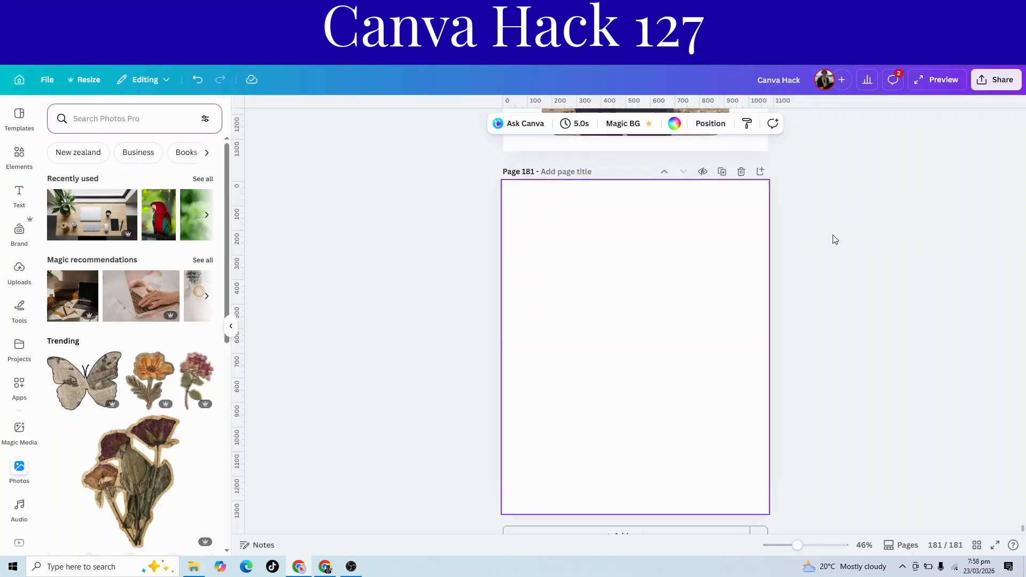
pyautogui.scroll(4, 834, 239)
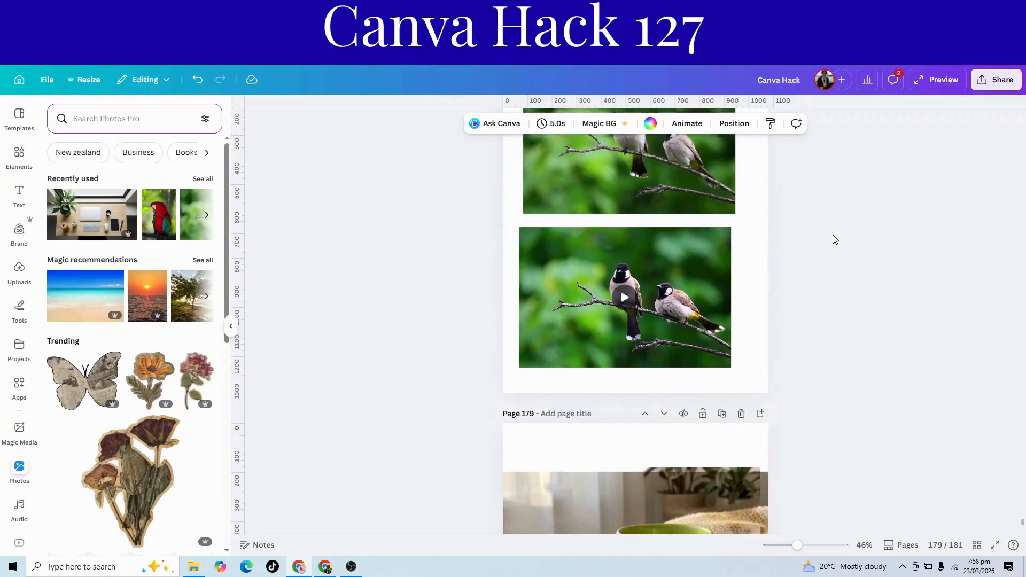
pyautogui.click(658, 188)
pyautogui.rightClick(658, 188)
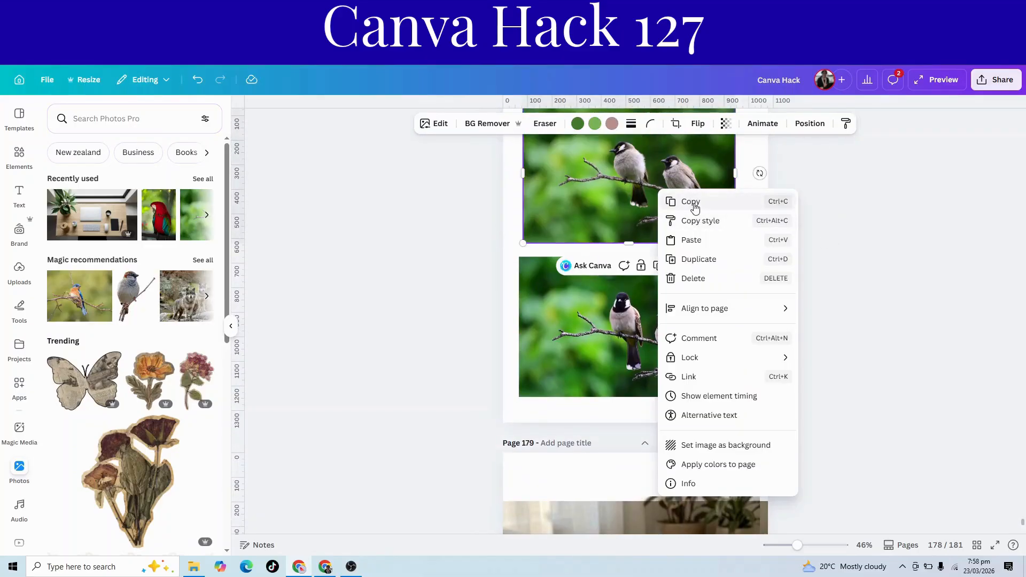
pyautogui.click(687, 203)
pyautogui.scroll(-8, 760, 319)
pyautogui.scroll(-4, 745, 335)
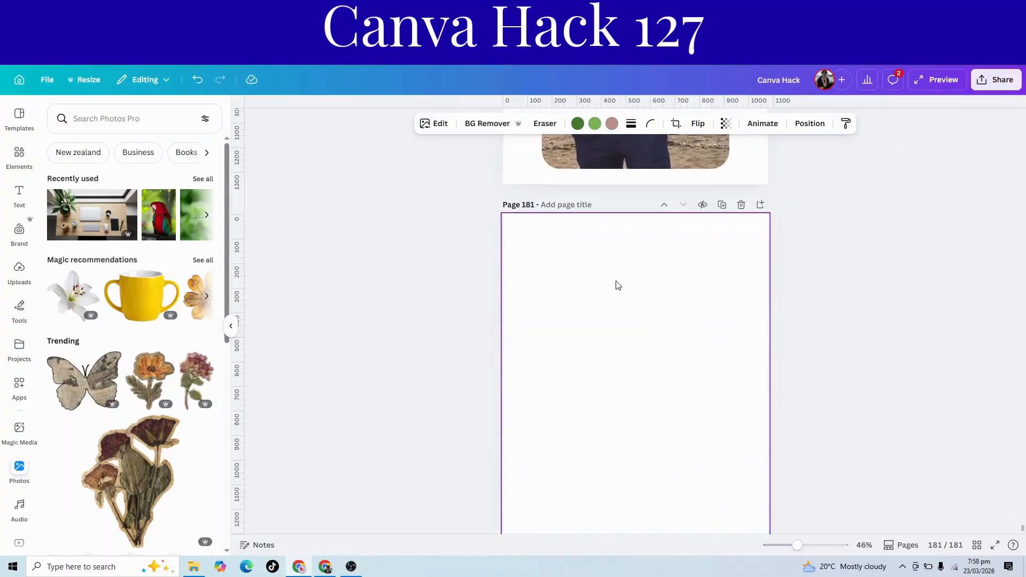
pyautogui.click(604, 319)
pyautogui.rightClick(605, 319)
pyautogui.click(626, 369)
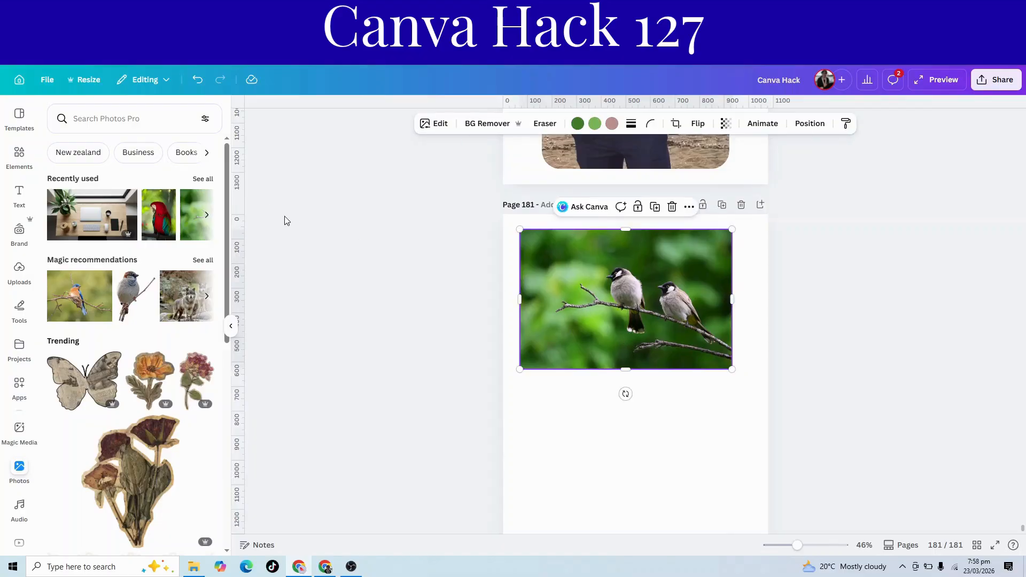
# Generate a 3 second Image to Video clip from the birds photo using the prompt "make the birds fly" and add it to the design.
pyautogui.click(437, 124)
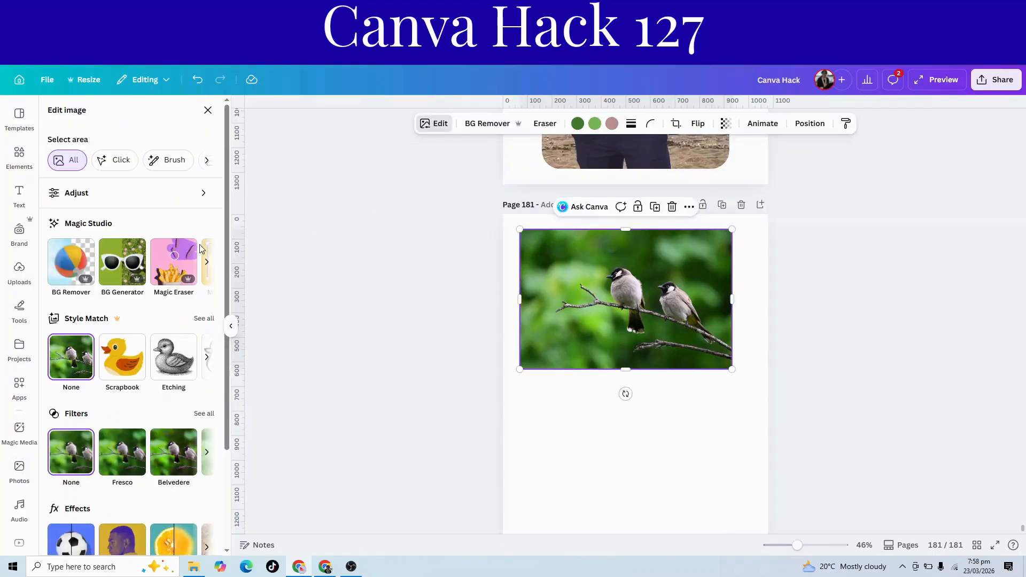
pyautogui.click(206, 262)
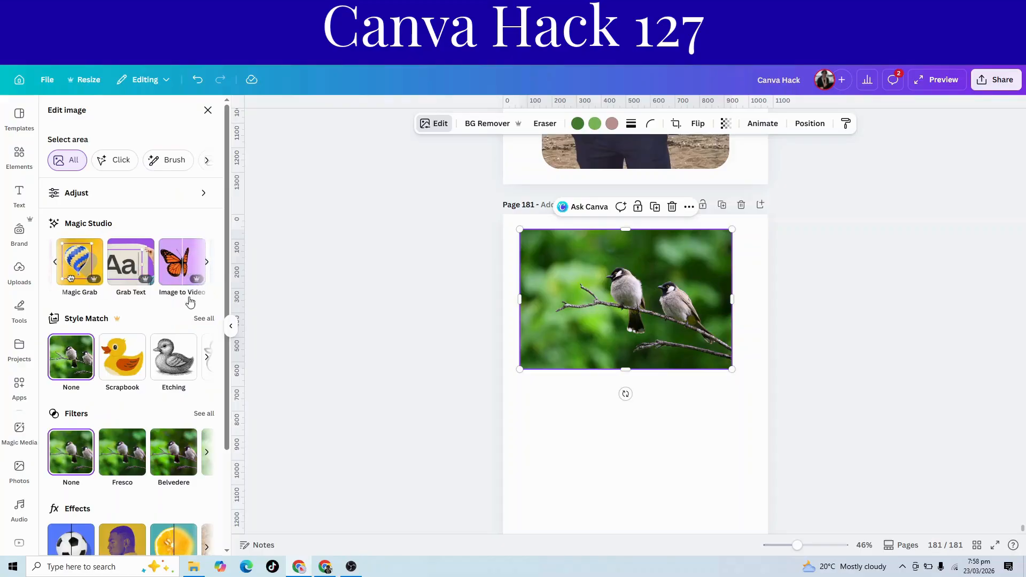
pyautogui.click(187, 271)
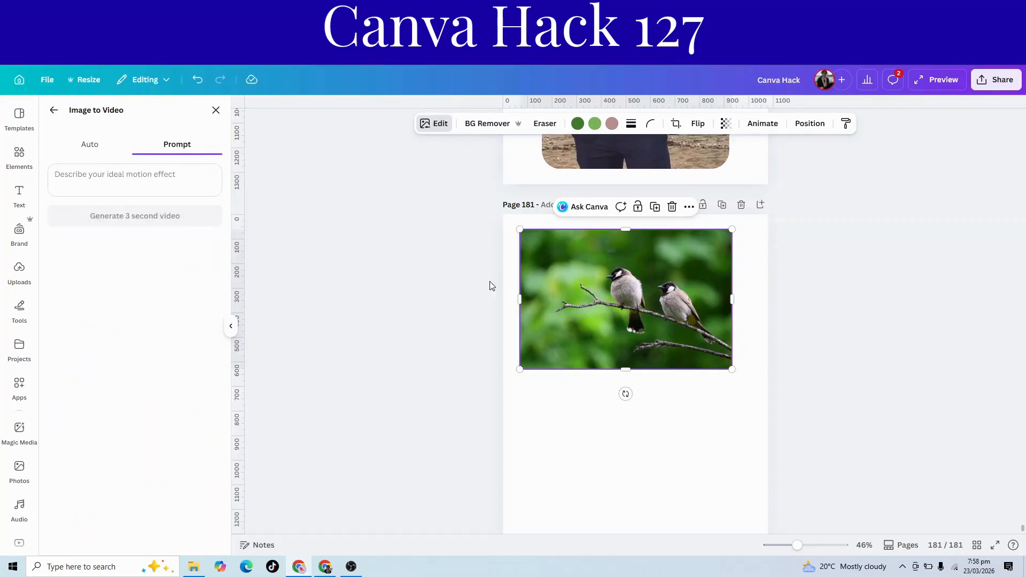
pyautogui.click(89, 147)
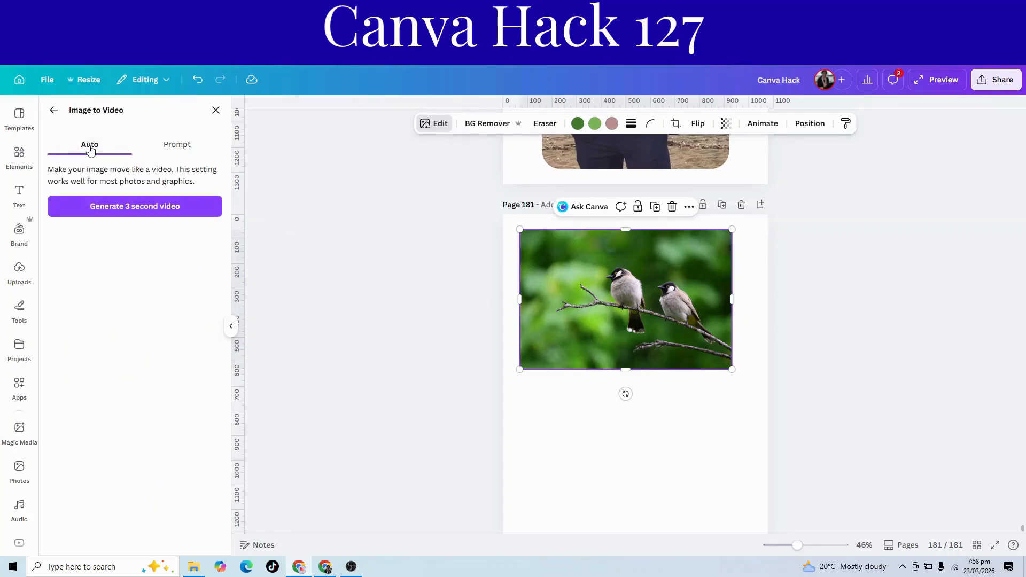
pyautogui.click(168, 152)
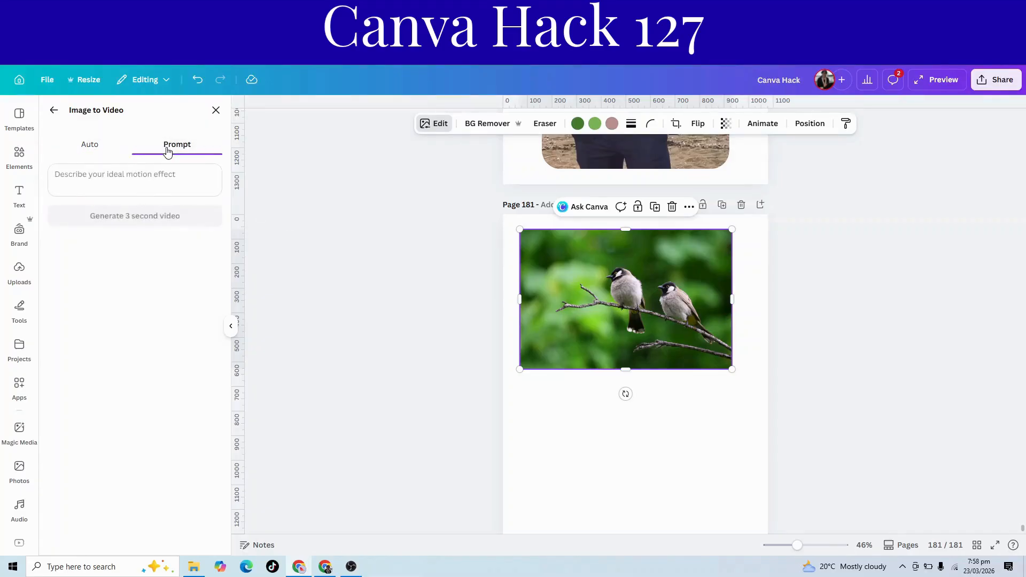
pyautogui.click(124, 173)
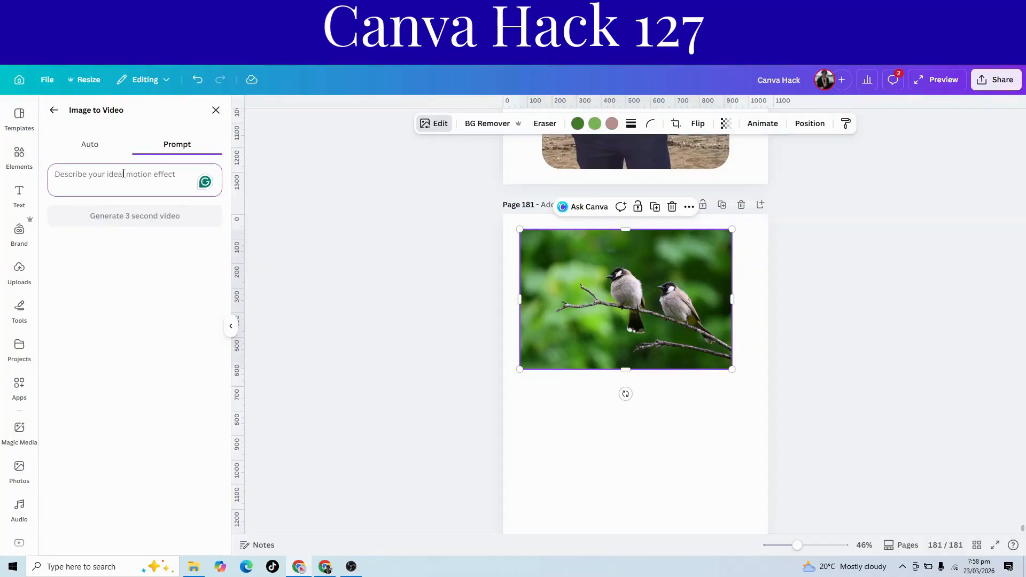
pyautogui.write('ma')
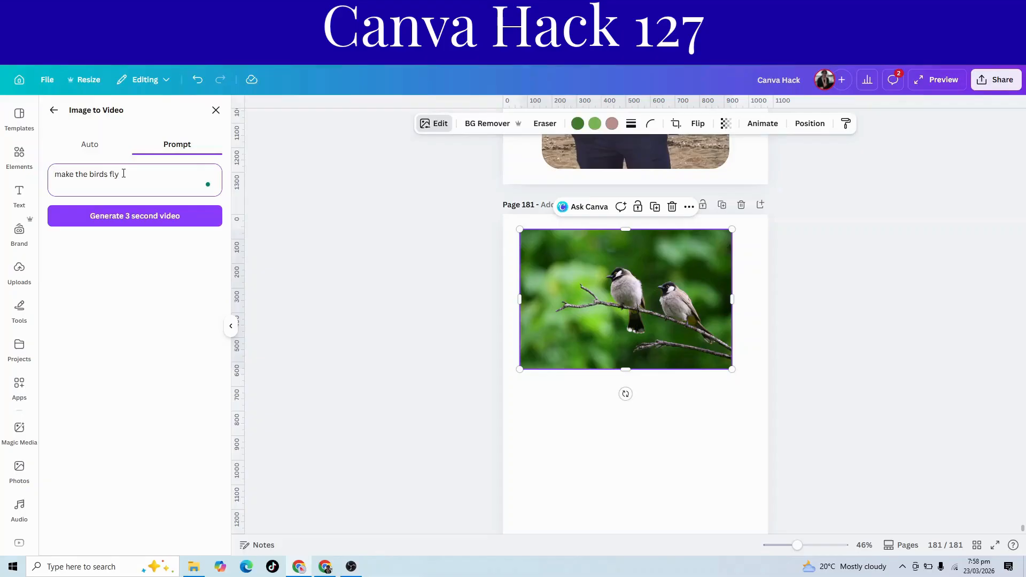
pyautogui.write('ke the birds fly')
pyautogui.click(143, 221)
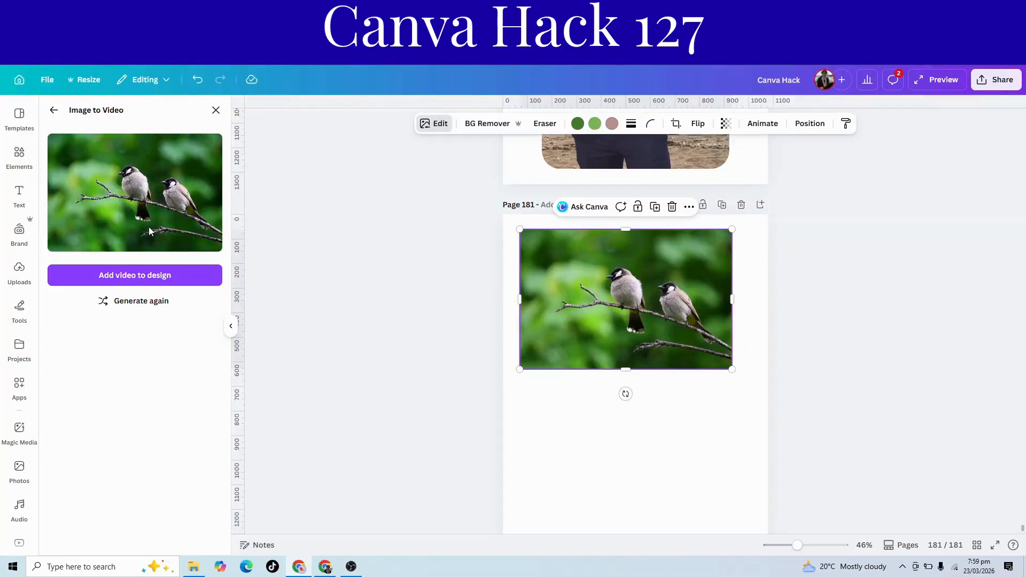
pyautogui.click(133, 277)
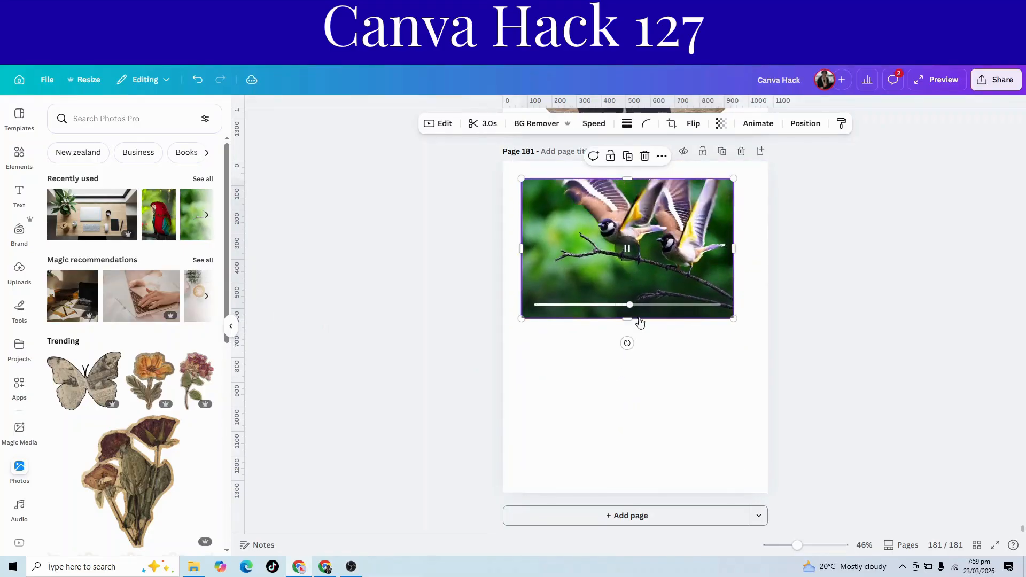
# Copy the original still birds photo from page 178 again and paste it onto page 181 for comparison with the video.
pyautogui.scroll(15, 641, 329)
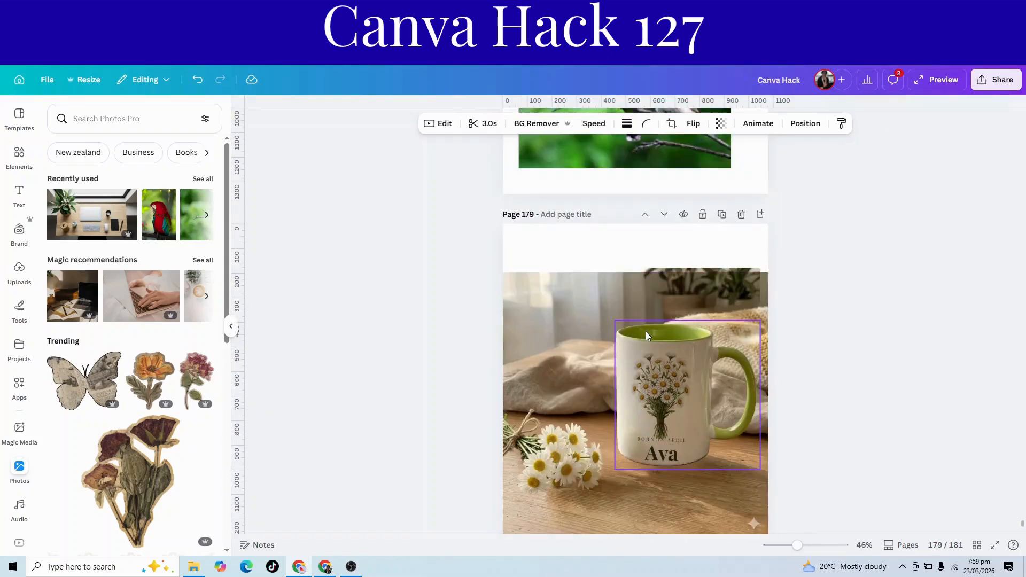
pyautogui.scroll(5, 646, 331)
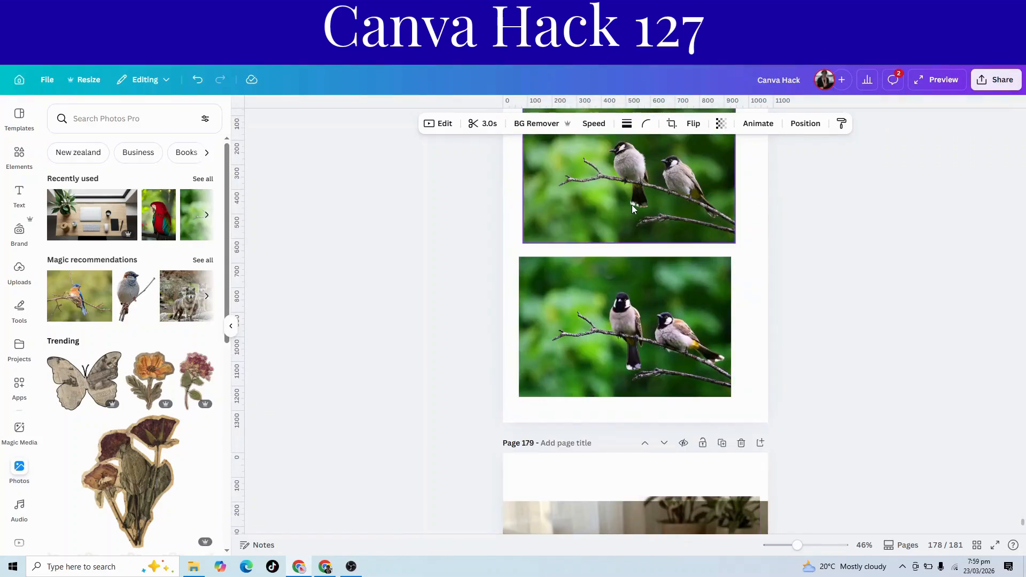
pyautogui.click(643, 214)
pyautogui.rightClick(643, 214)
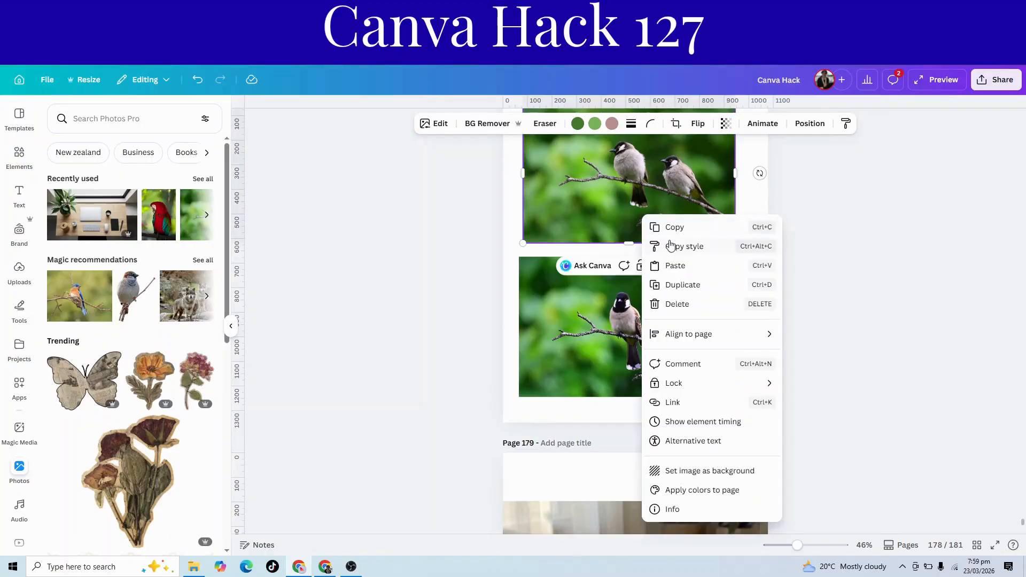
pyautogui.scroll(-20, 623, 305)
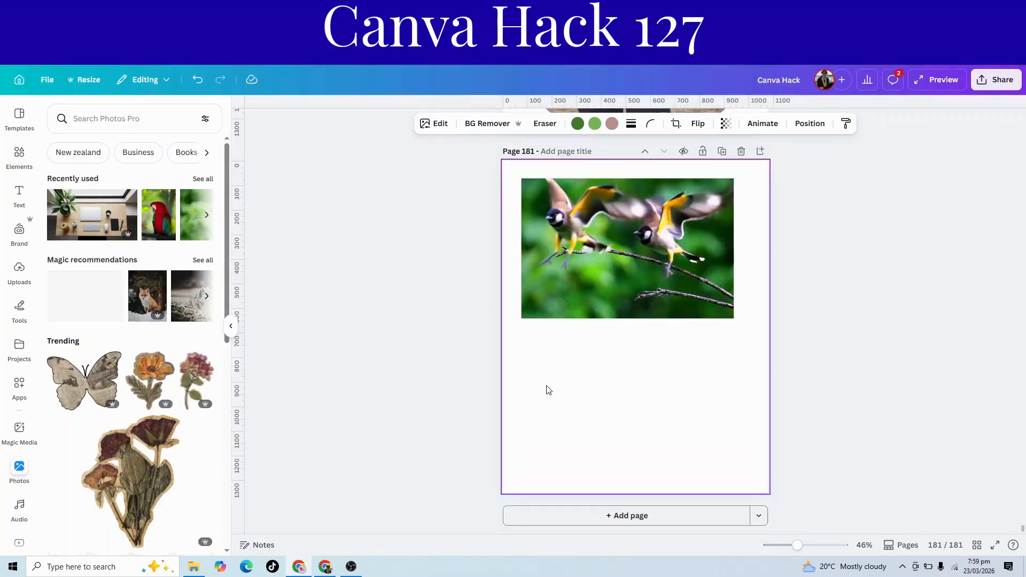
pyautogui.rightClick(591, 390)
pyautogui.click(615, 372)
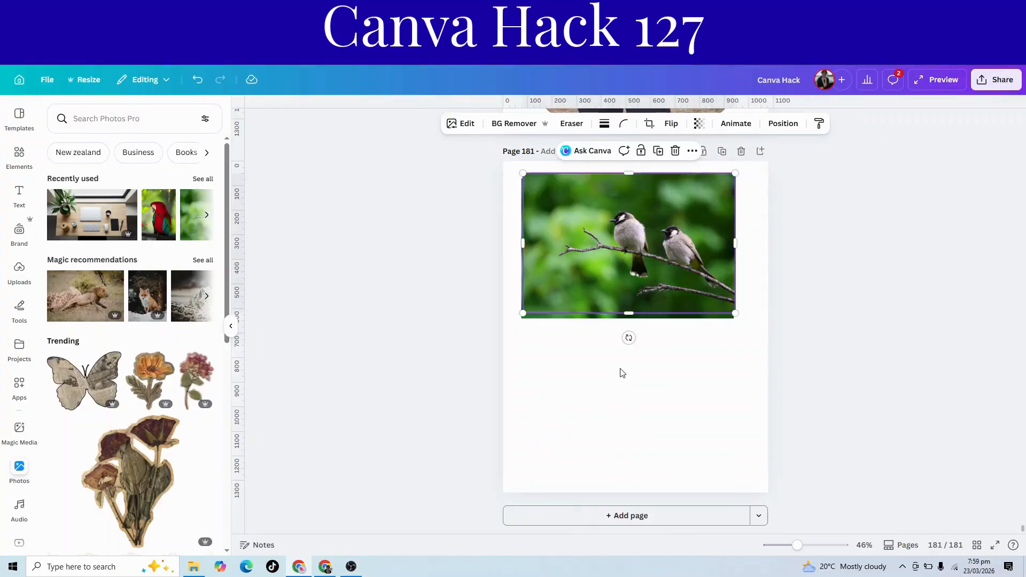
# Place the still birds photo directly below the video on page 181, aligning its side edges with the clip.
pyautogui.moveTo(626, 282); pyautogui.dragTo(625, 436)
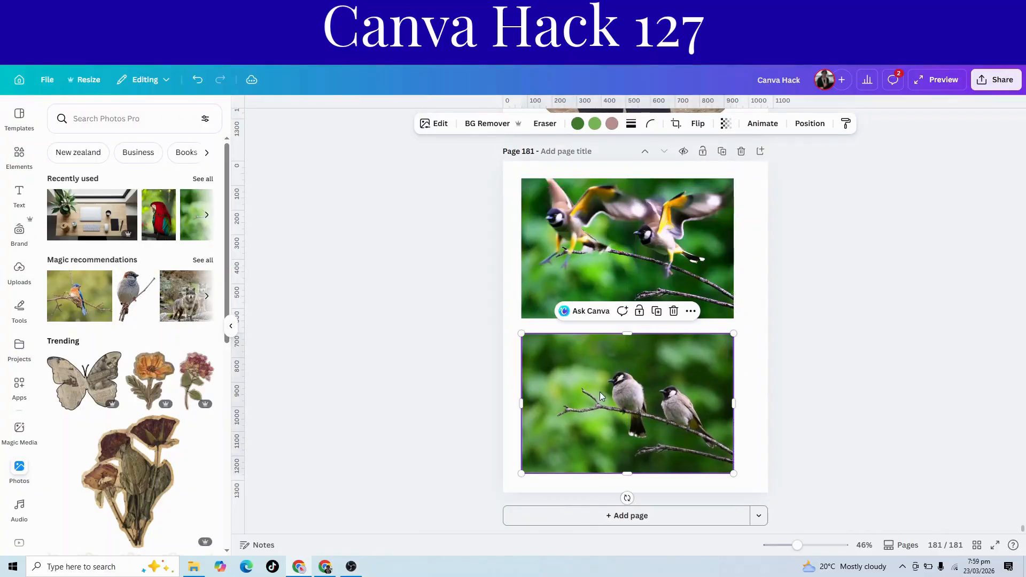
pyautogui.click(638, 257)
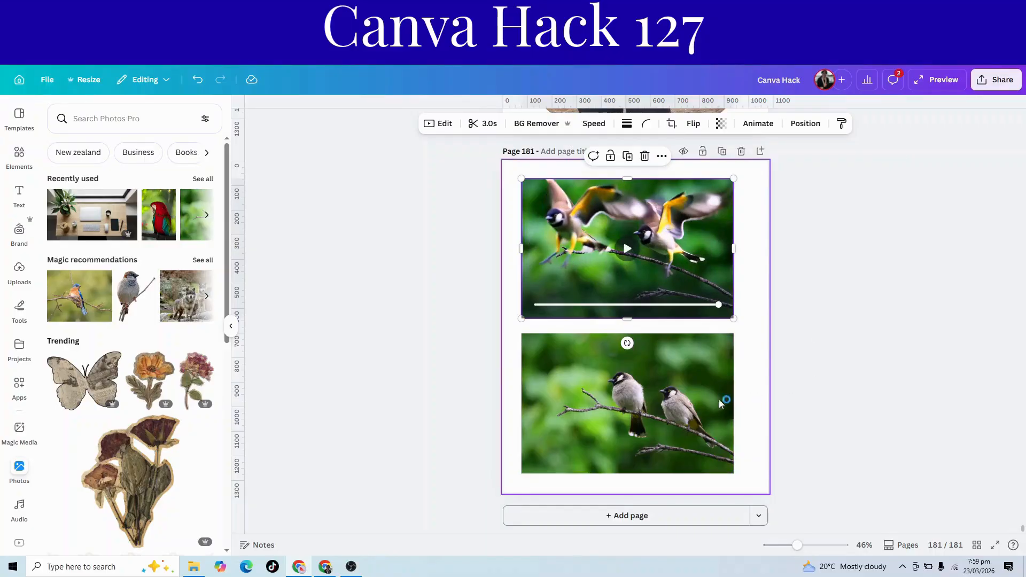
pyautogui.click(700, 401)
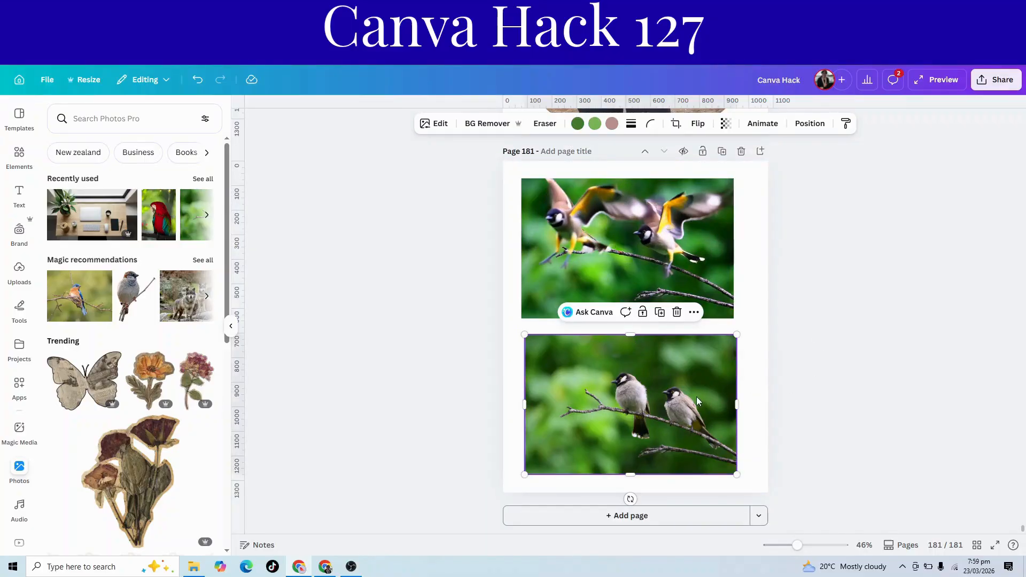
pyautogui.moveTo(697, 396); pyautogui.dragTo(693, 394)
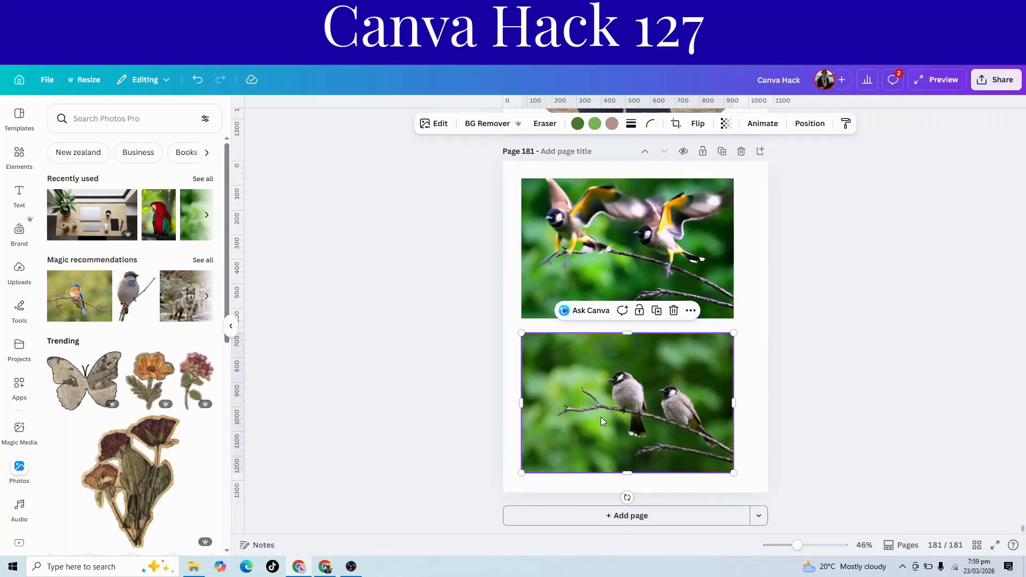
# Add a blank page after page 181 and insert the uploaded photo of the personalised mug beside a window and knitted throw.
pyautogui.click(578, 519)
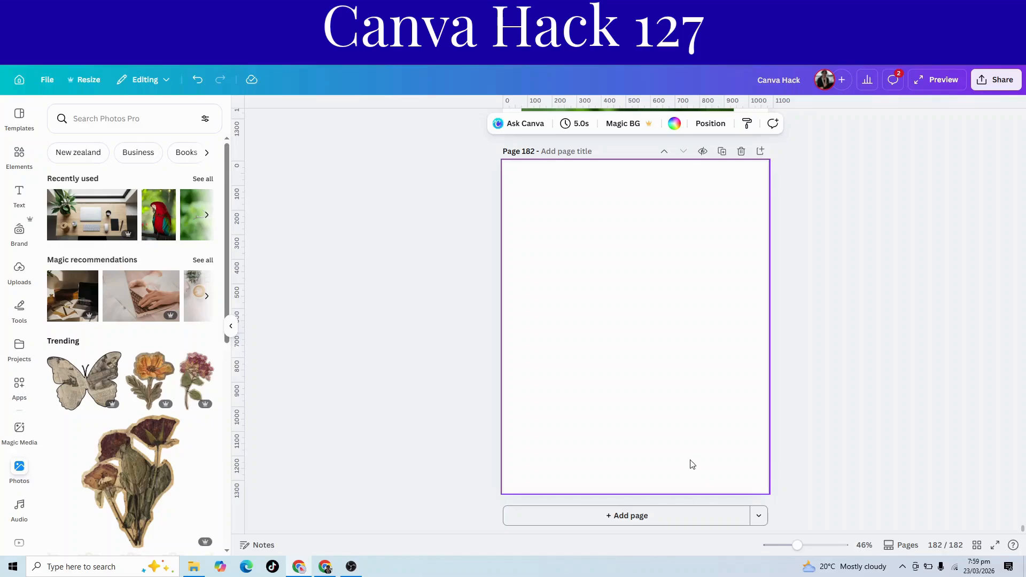
pyautogui.click(14, 285)
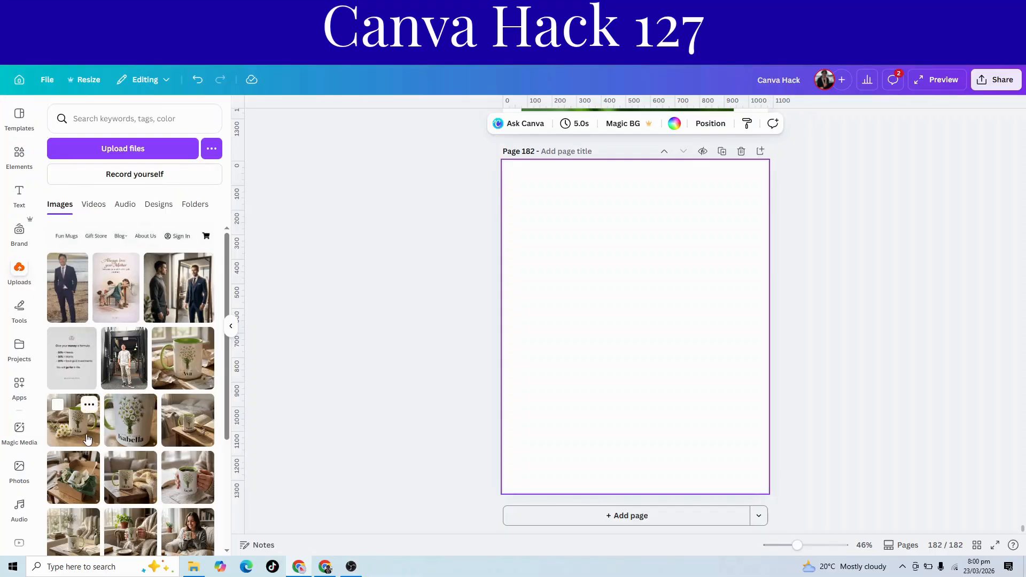
pyautogui.scroll(-2, 87, 438)
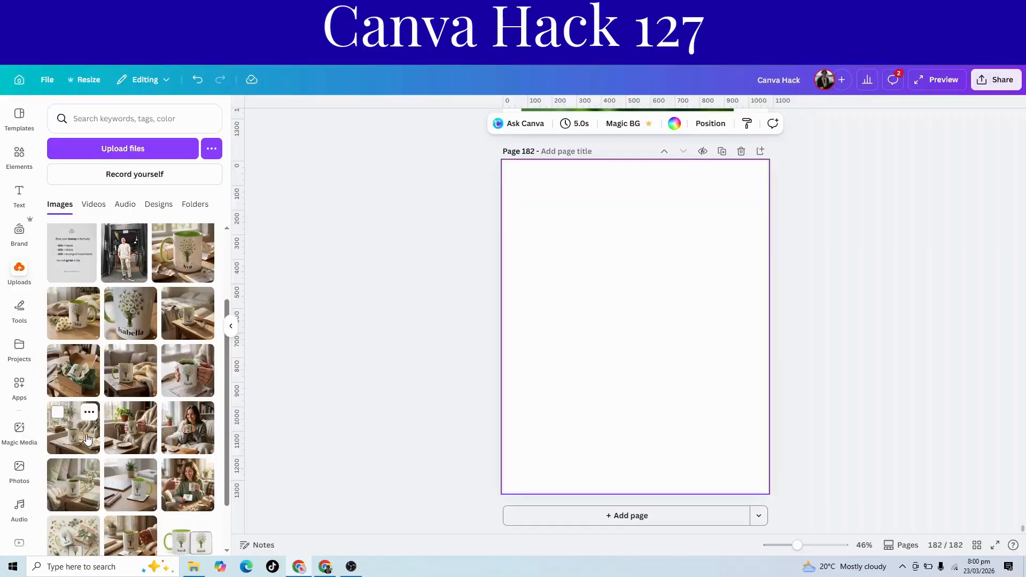
pyautogui.click(68, 435)
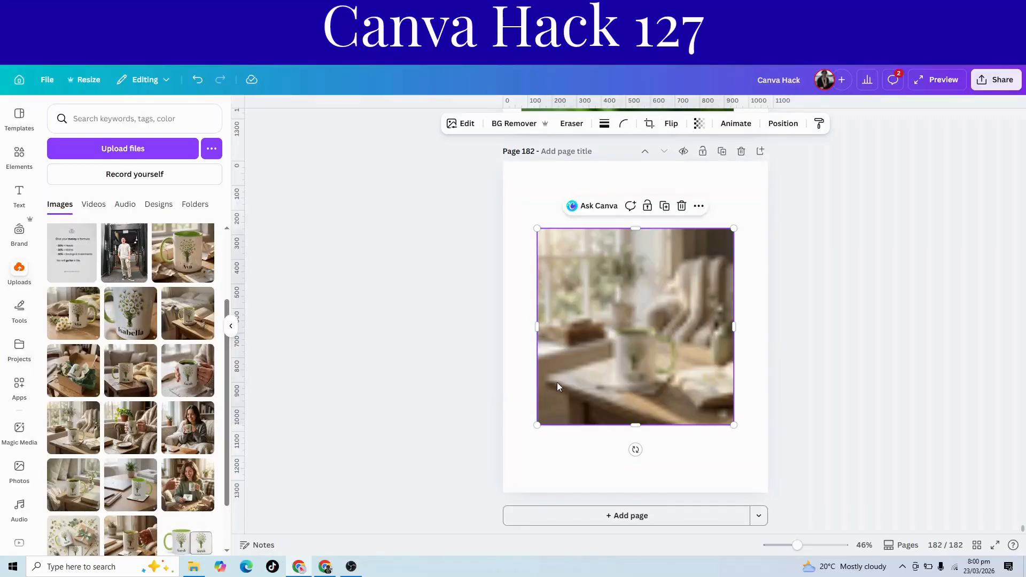
# Enlarge the mug photo slightly beyond the page width and center it horizontally near the top of page 182.
pyautogui.moveTo(586, 355); pyautogui.dragTo(551, 287)
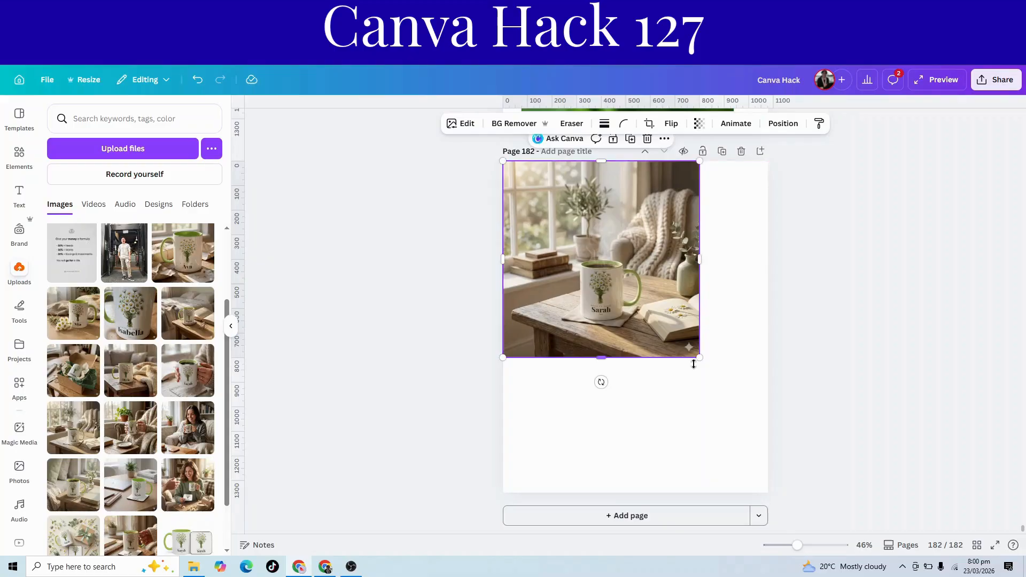
pyautogui.moveTo(700, 358); pyautogui.dragTo(782, 440)
pyautogui.moveTo(698, 400); pyautogui.dragTo(691, 409)
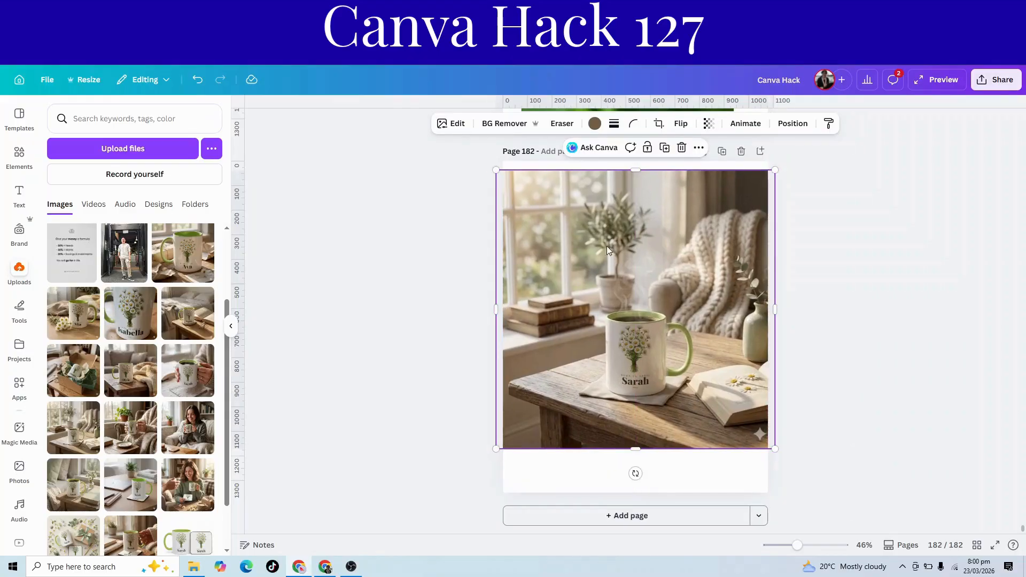
# Split the mug photo into separate elements with Magic Layers and slightly shift the armchair, potted plant and stacked books.
pyautogui.click(455, 126)
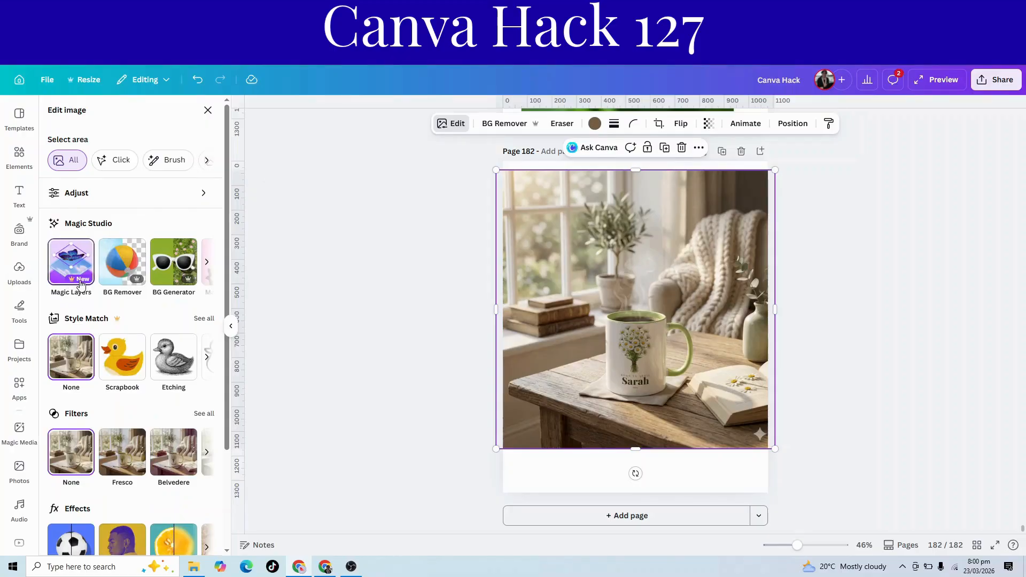
pyautogui.click(73, 266)
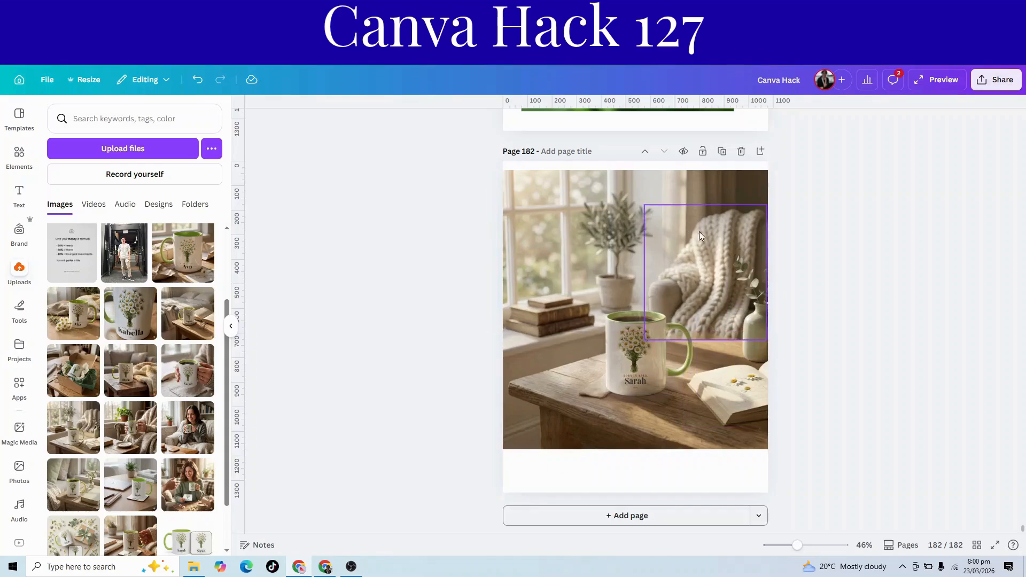
pyautogui.moveTo(704, 235)
pyautogui.mouseDown()
pyautogui.moveTo(721, 231)
pyautogui.moveTo(710, 226)
pyautogui.mouseUp()
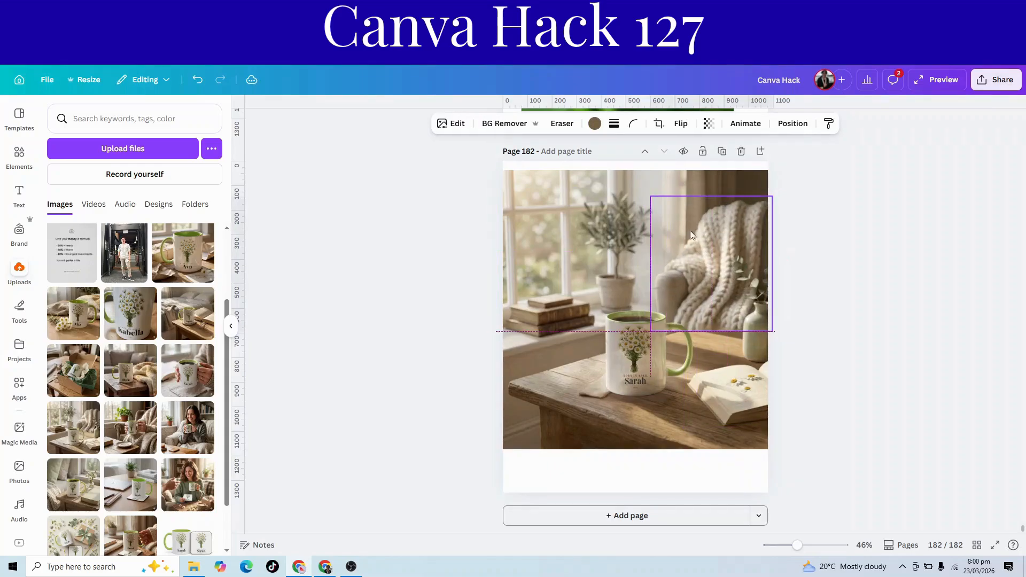
pyautogui.moveTo(602, 232); pyautogui.dragTo(605, 230)
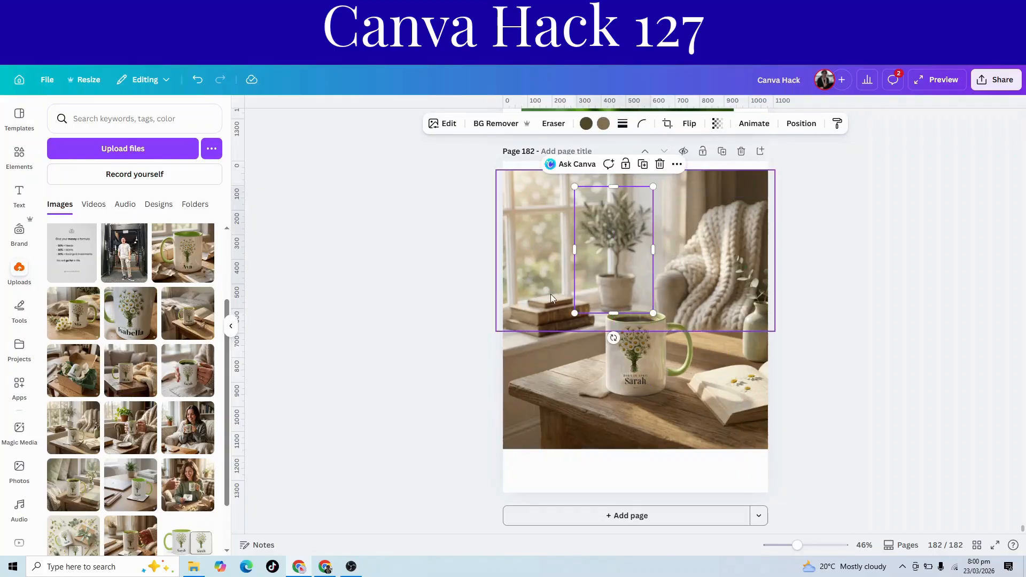
pyautogui.moveTo(547, 314); pyautogui.dragTo(542, 312)
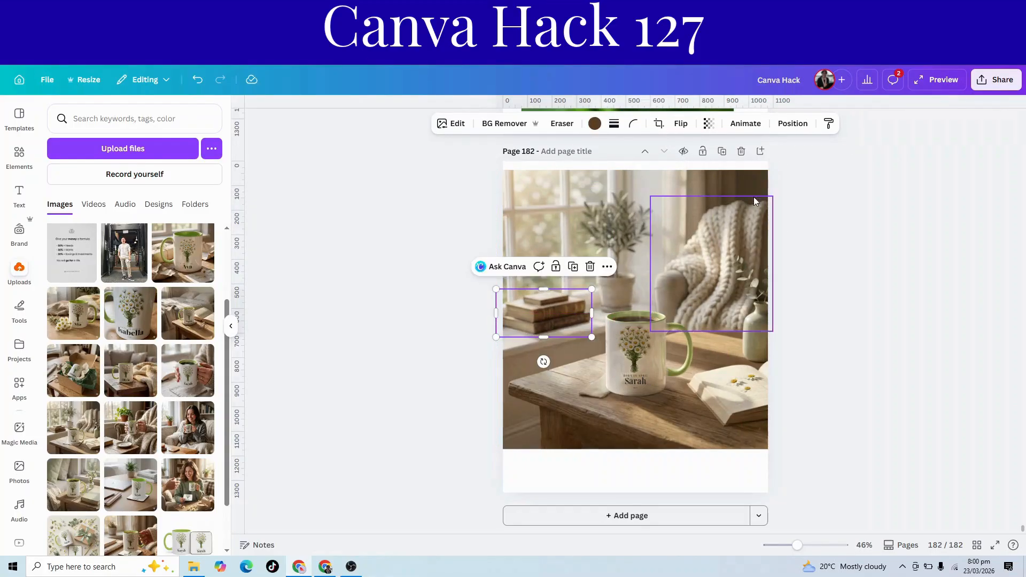
# Show the page's layer list and slightly shift the loose daisies, armchair, stacked books, mug bouquet and mug shadow.
pyautogui.click(777, 131)
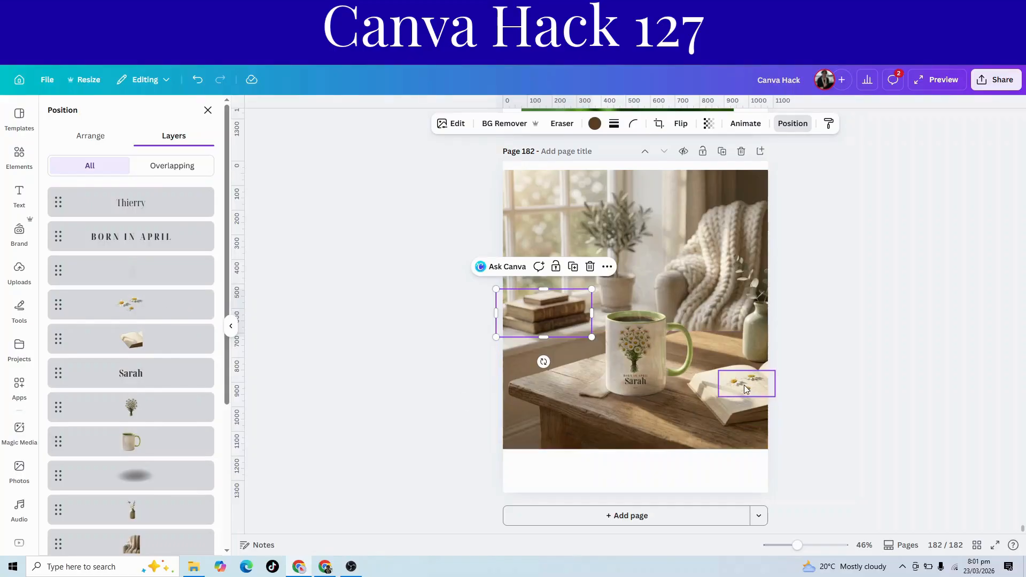
pyautogui.moveTo(744, 385); pyautogui.dragTo(749, 383)
pyautogui.scroll(-4, 155, 467)
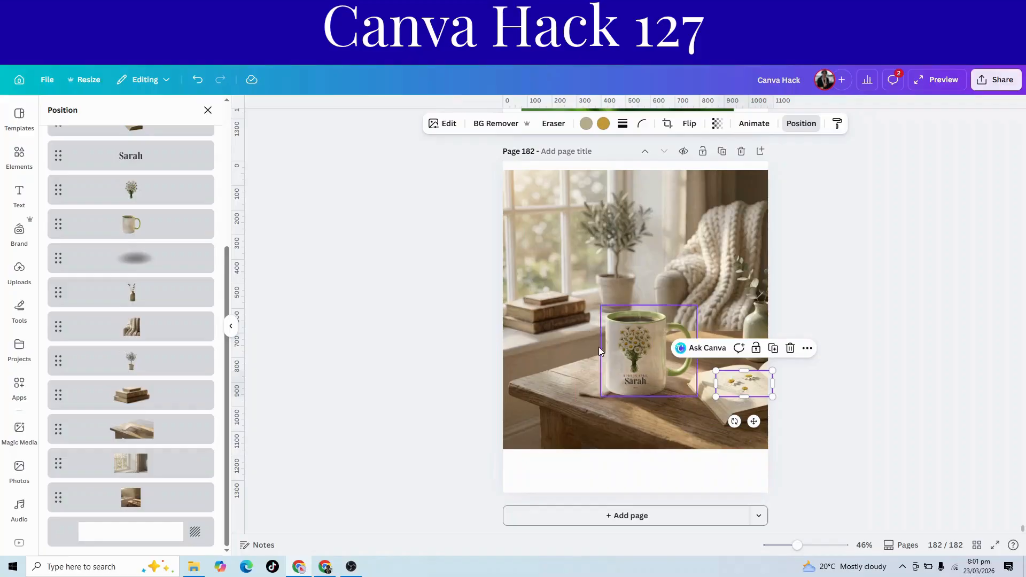
pyautogui.moveTo(713, 274)
pyautogui.mouseDown()
pyautogui.moveTo(686, 290)
pyautogui.moveTo(710, 277)
pyautogui.mouseUp()
pyautogui.moveTo(547, 304)
pyautogui.mouseDown()
pyautogui.moveTo(534, 295)
pyautogui.moveTo(557, 306)
pyautogui.mouseUp()
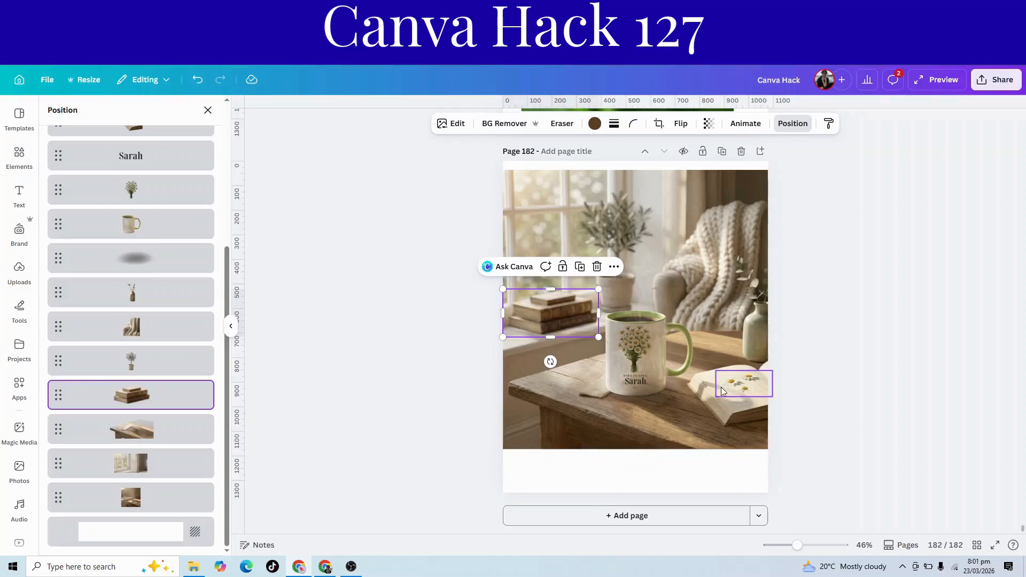
pyautogui.moveTo(641, 353)
pyautogui.mouseDown()
pyautogui.moveTo(626, 394)
pyautogui.moveTo(665, 302)
pyautogui.moveTo(640, 351)
pyautogui.mouseUp()
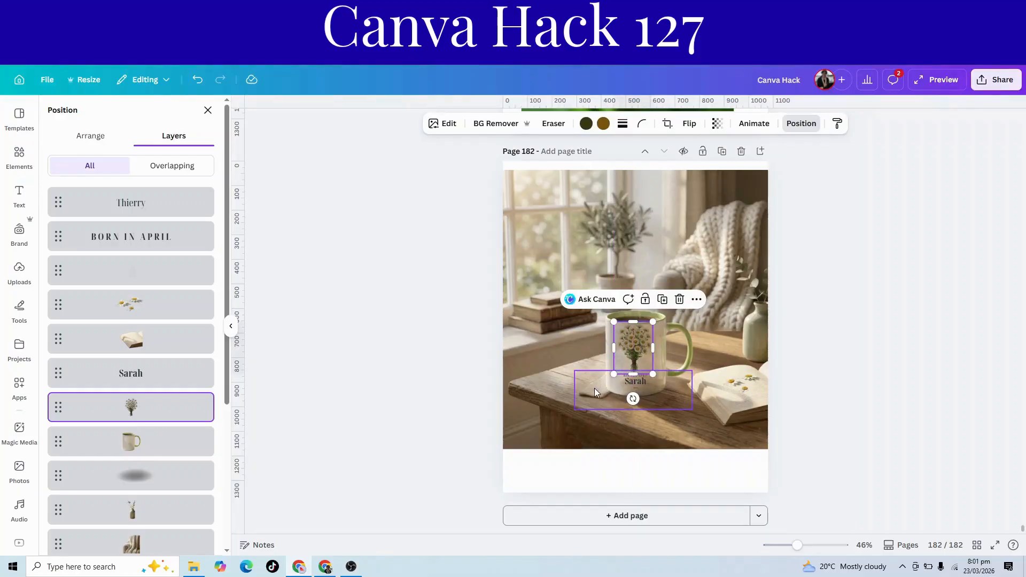
pyautogui.moveTo(594, 393); pyautogui.dragTo(583, 393)
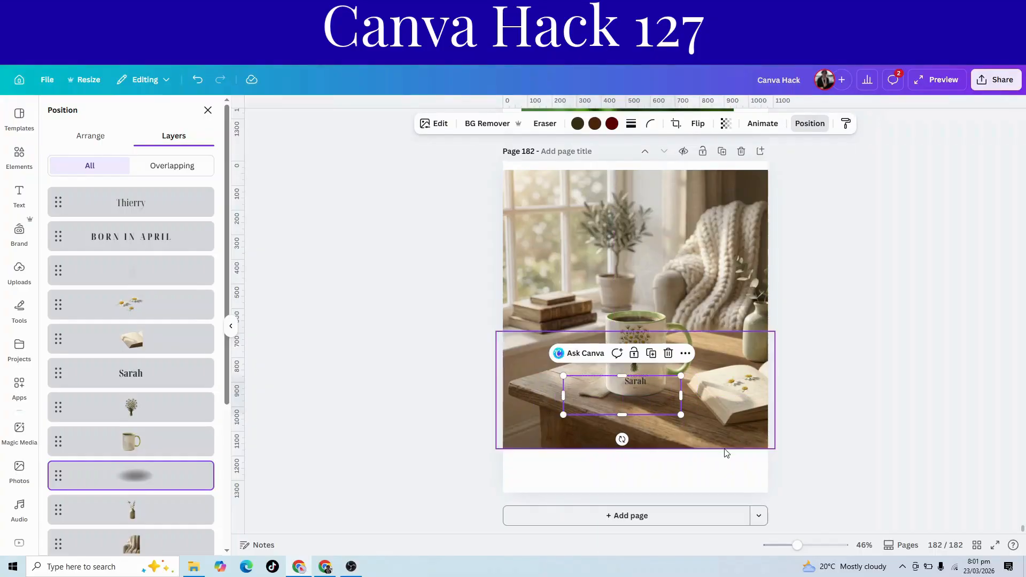
pyautogui.click(910, 445)
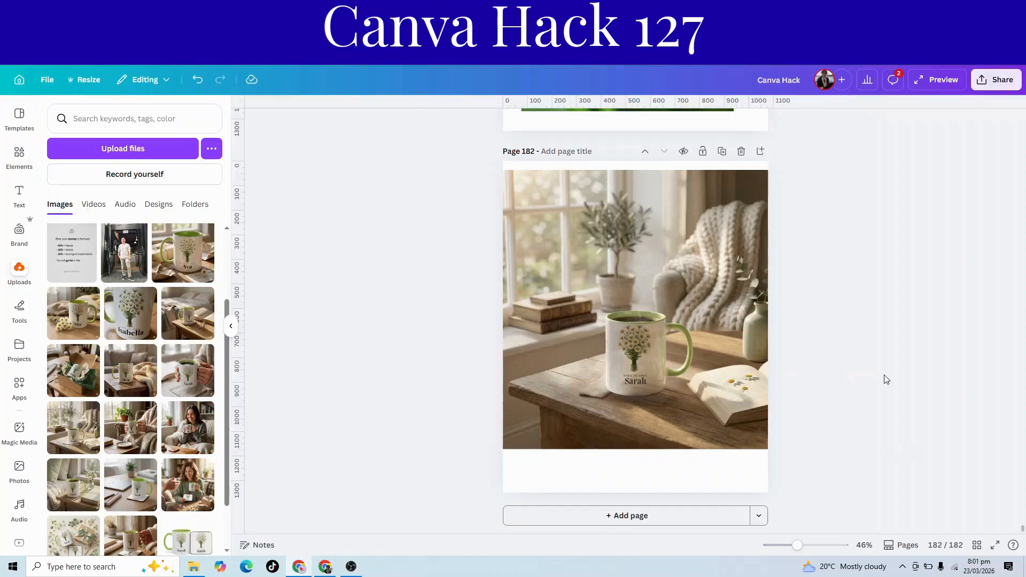